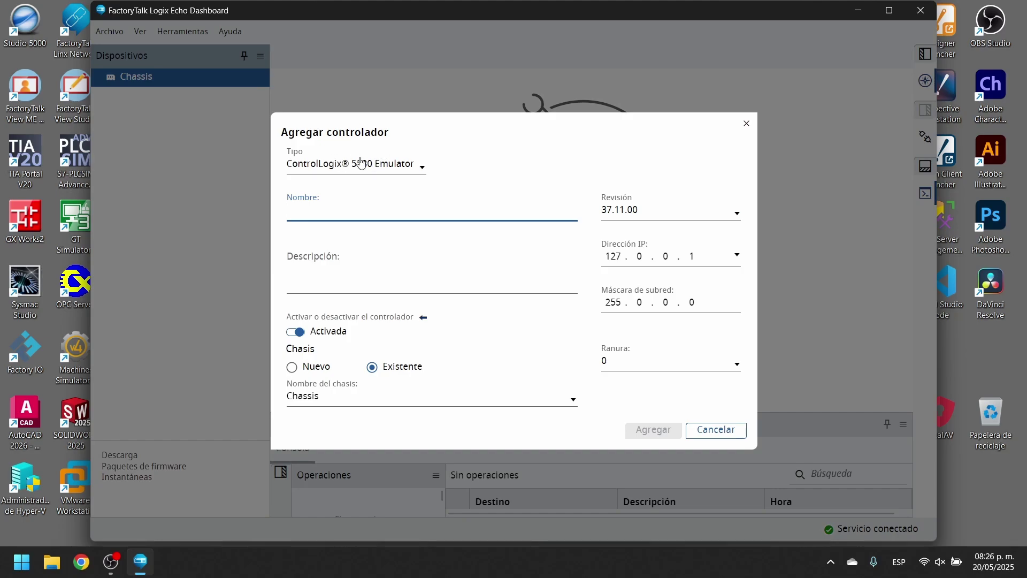
Add a ControlLogix 5580 Emulator named PLC_AtoB with IP address 192.168.0.101 to the existing chassis.
left_click(737, 257)
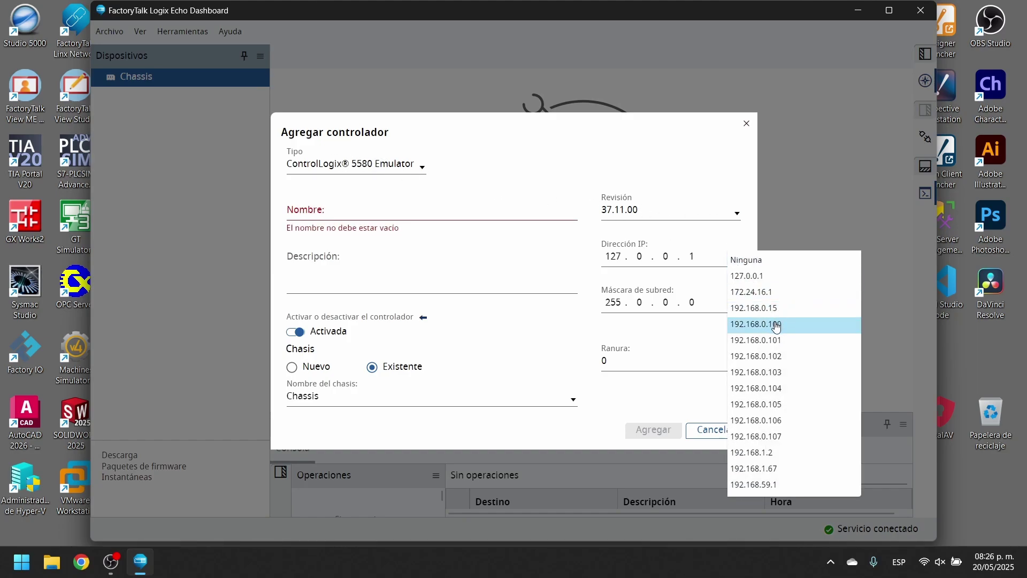
left_click(774, 341)
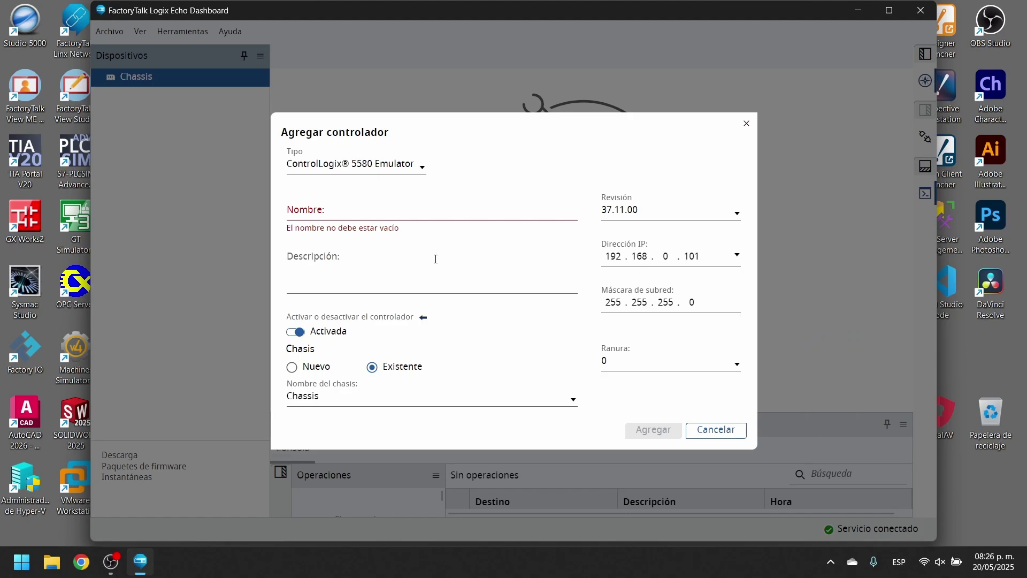
left_click(389, 213)
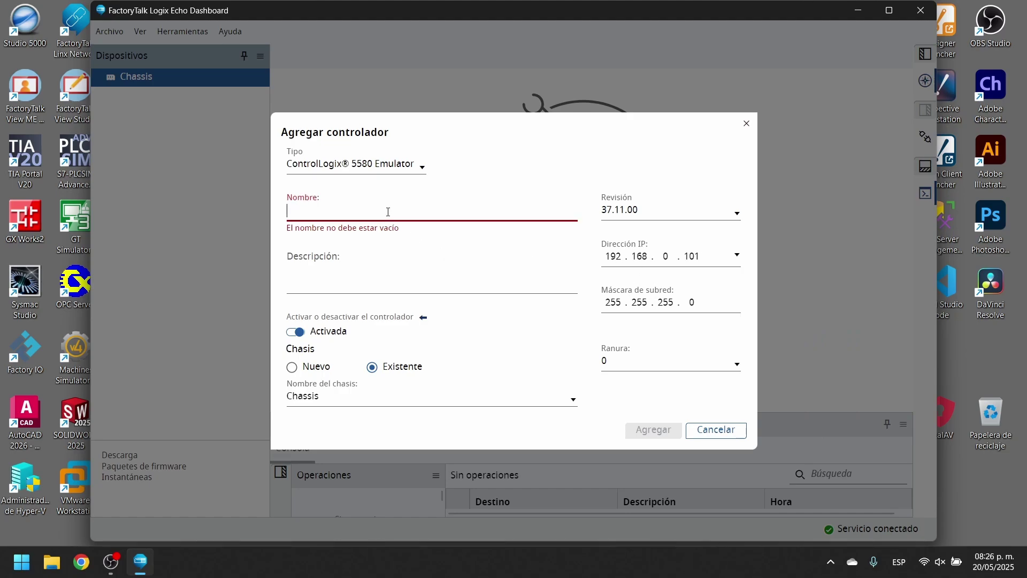
type("PLC")
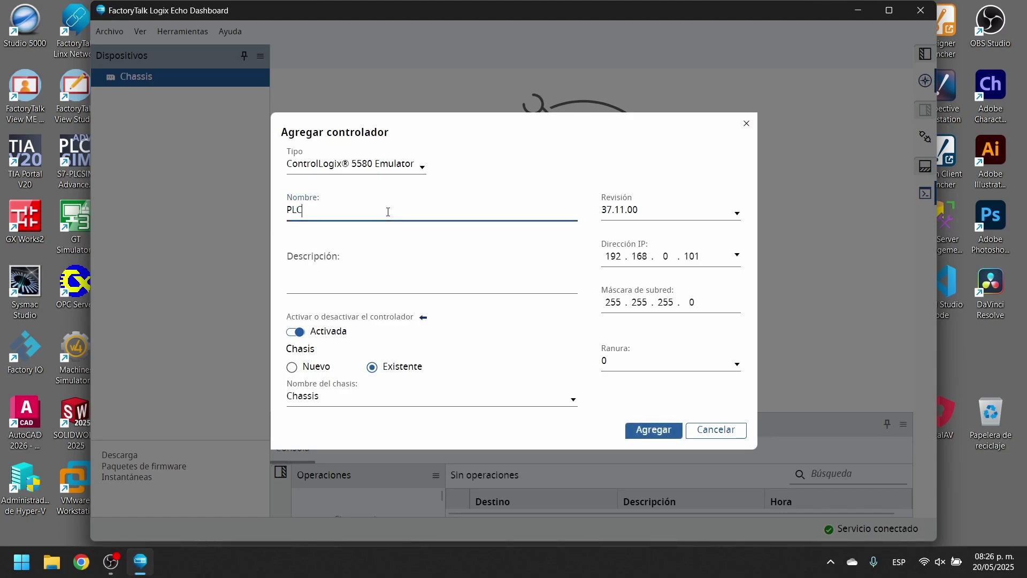
type("_AtoB")
left_click(648, 430)
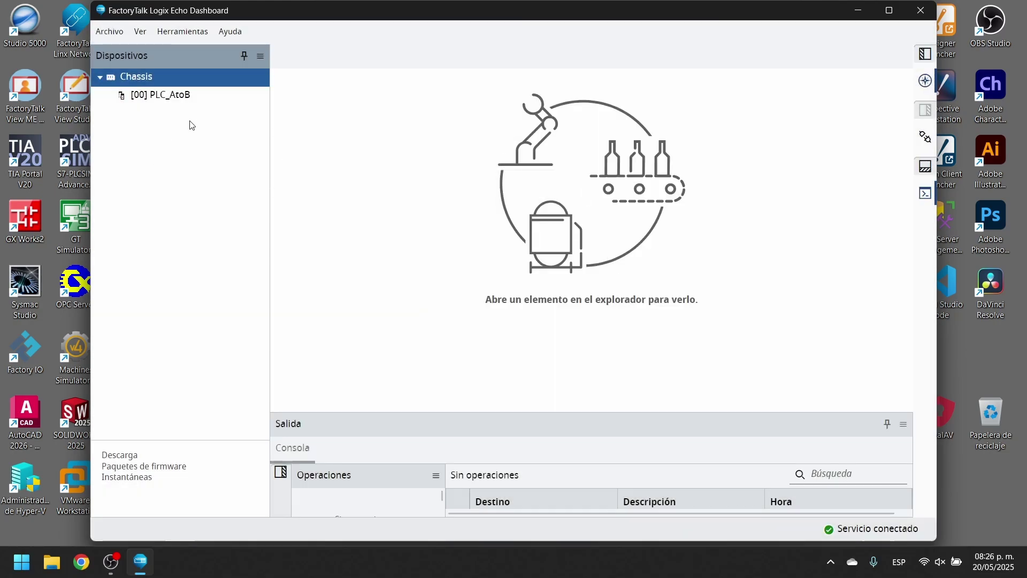
Check the PLC_AtoB controller's mode and indicators in the device status, and minimize the dashboard.
left_click(922, 137)
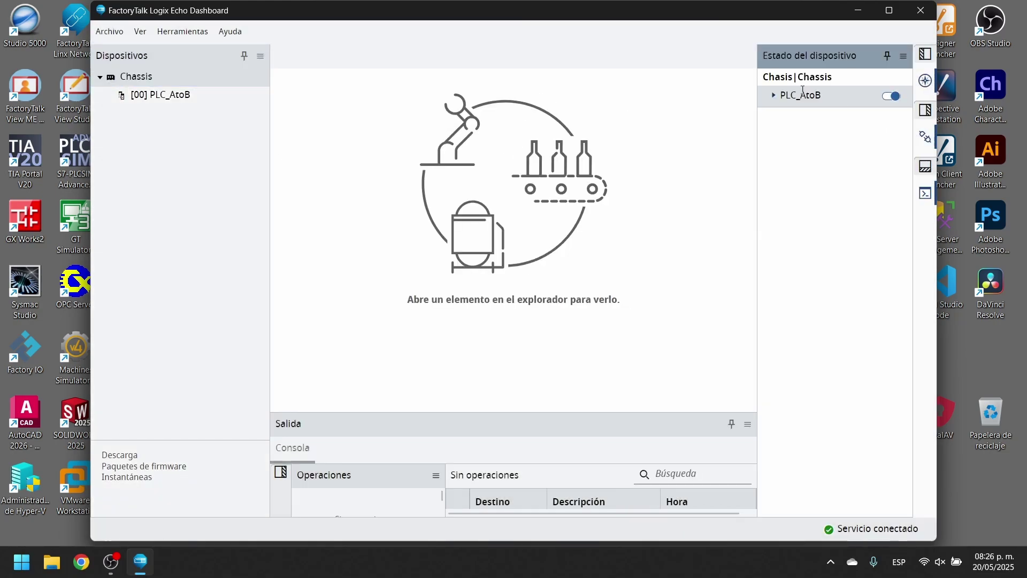
left_click(774, 97)
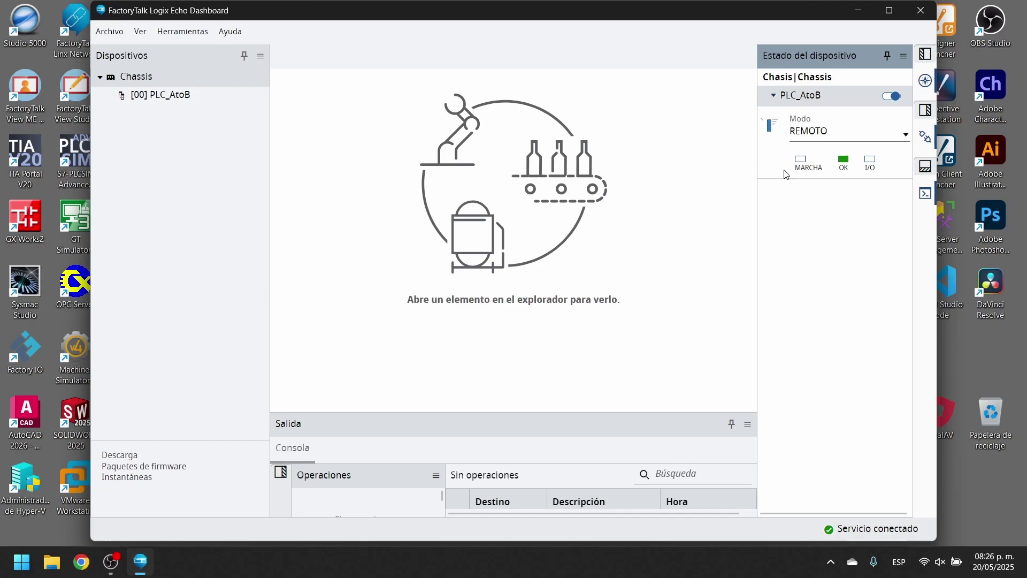
left_click(859, 11)
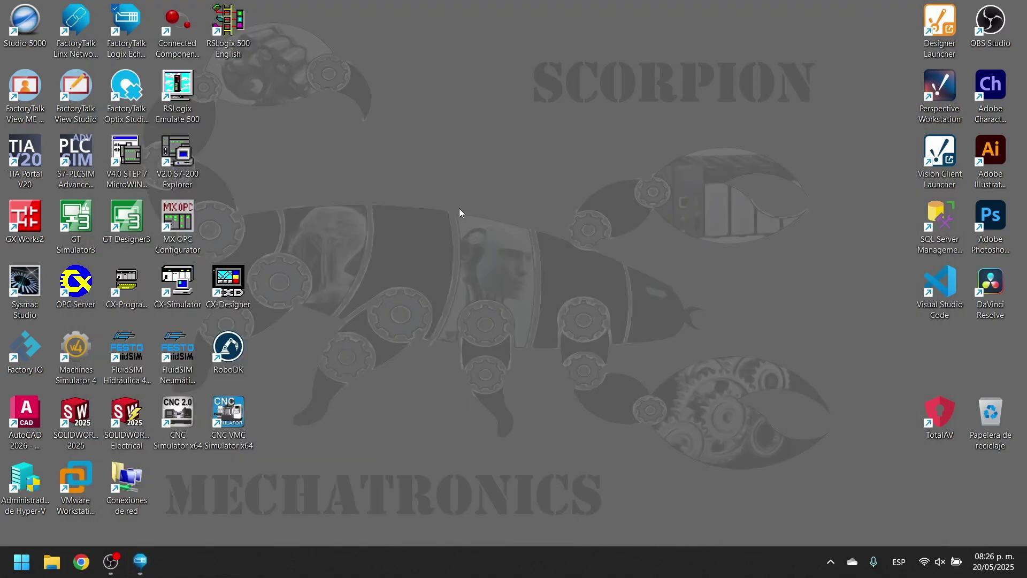
Open FactoryTalk Linx Network Browser, look for the 192.168.0.101 controller under EmulateEthernet, and minimize the browser.
double_click(75, 24)
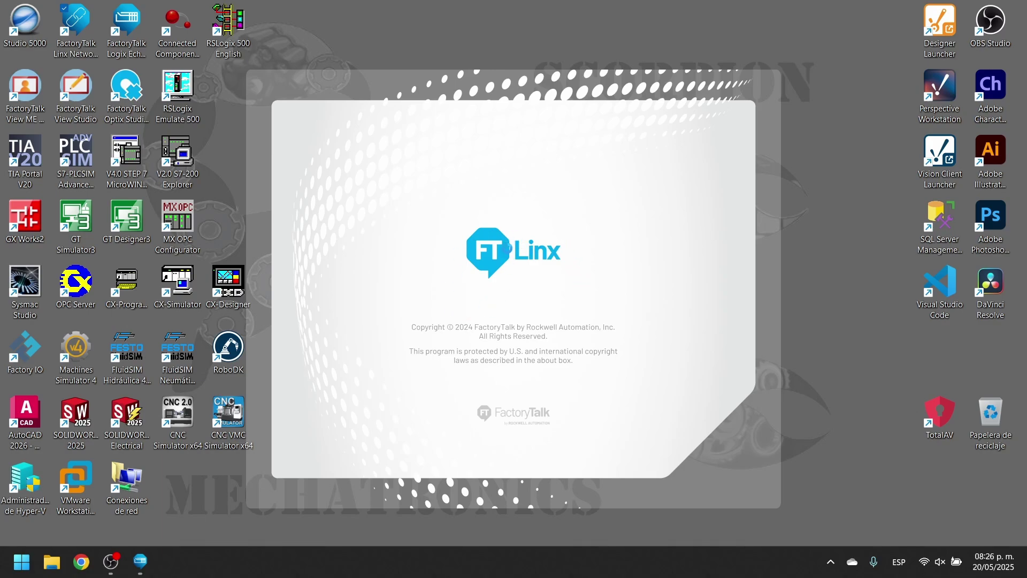
left_click(341, 205)
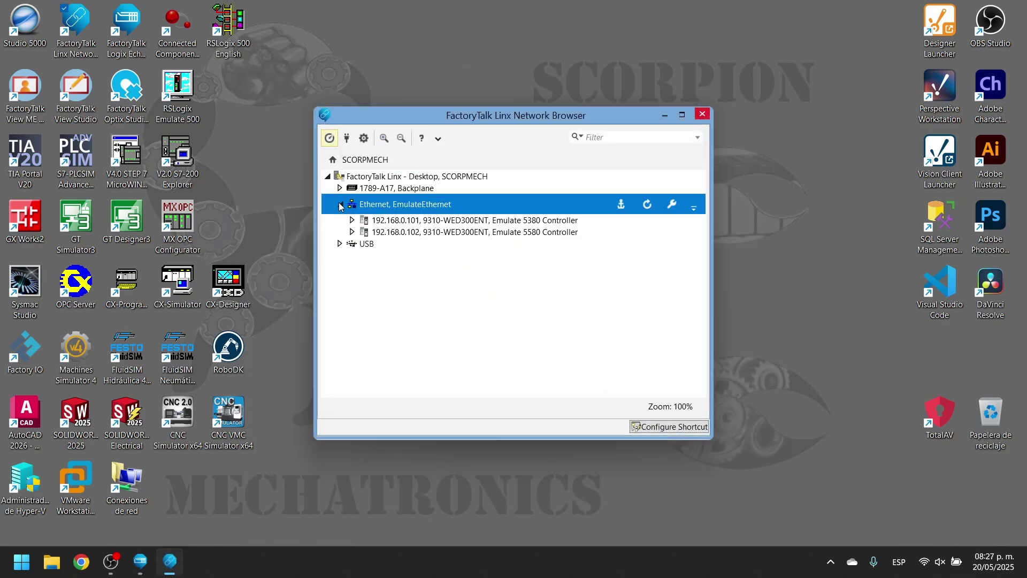
left_click(451, 223)
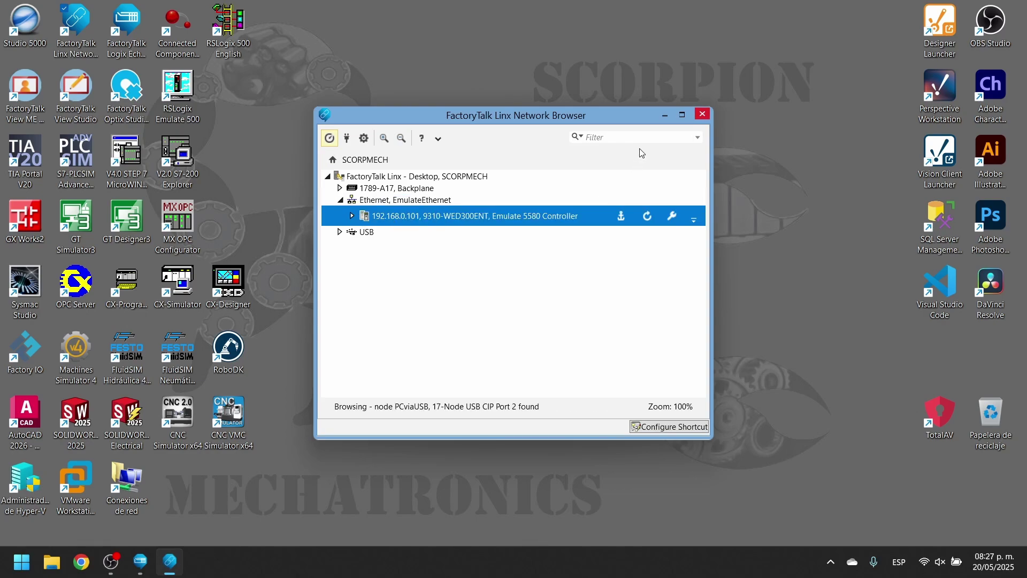
left_click(664, 115)
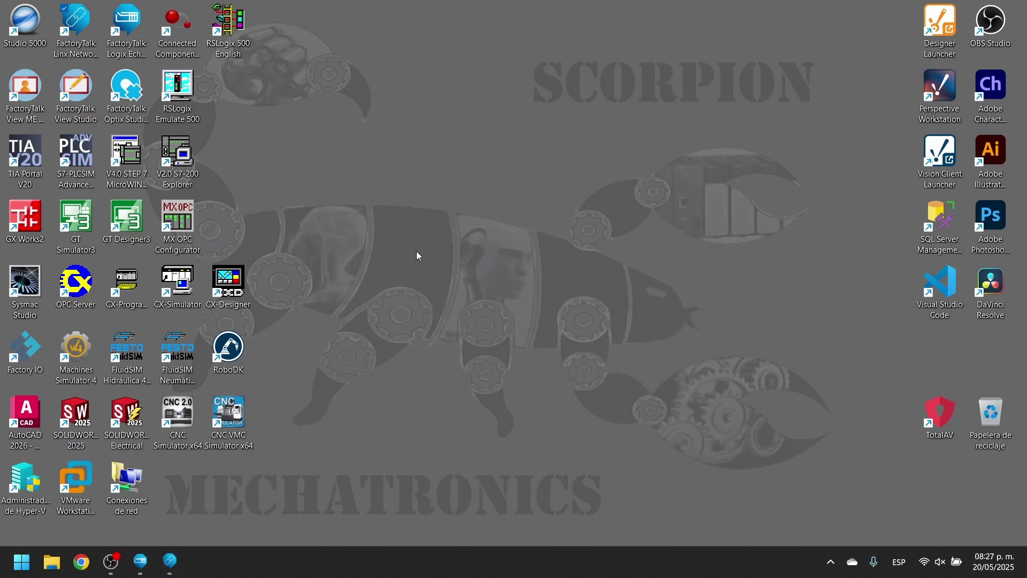
Launch Studio 5000 and remove ControlLogixB and ControlLogixA from the recent projects.
left_click(31, 21)
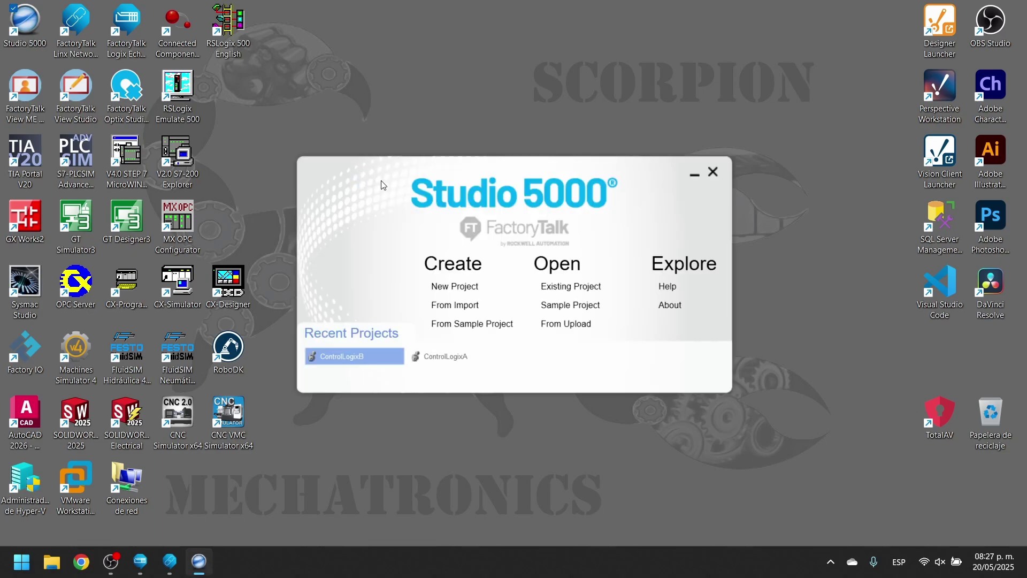
left_click(399, 356)
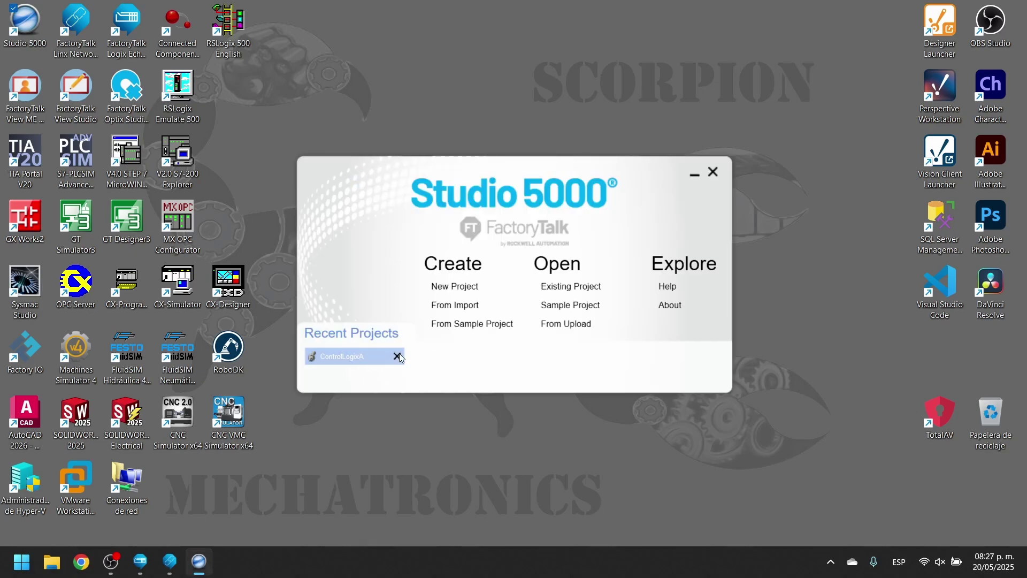
left_click(399, 355)
Create a Logix project named AtoB for a 1756-L81E ControlLogix 5580 controller, revision 37, in slot 0 of a 1756-A4 chassis.
left_click(462, 287)
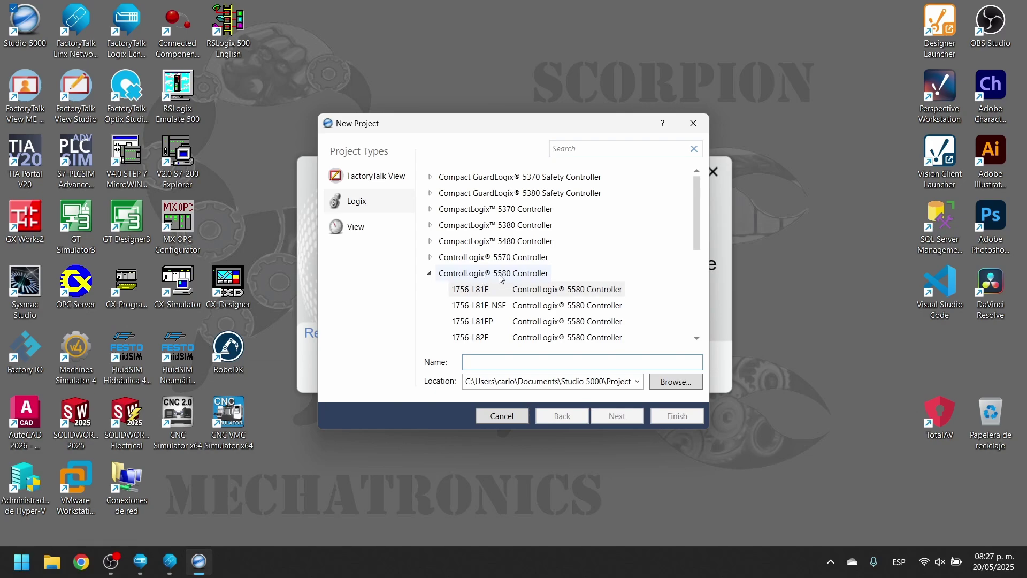
left_click(504, 293)
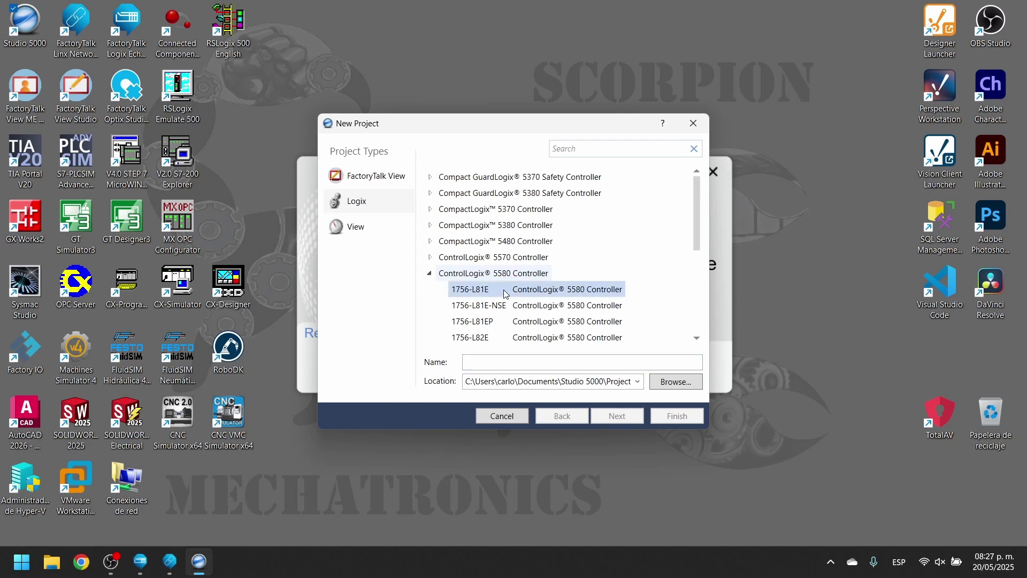
left_click(514, 359)
type("AtoB")
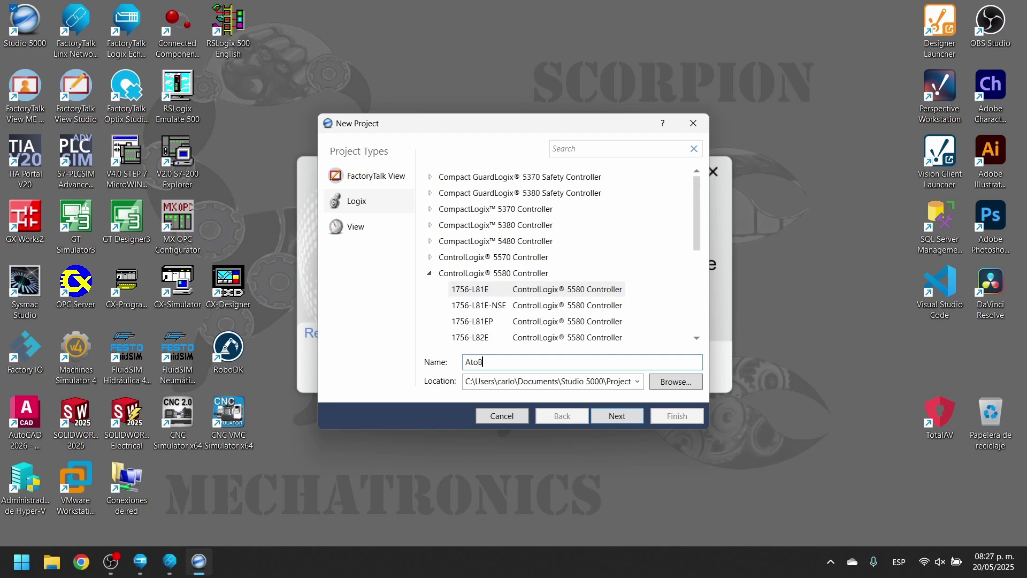
left_click(625, 423)
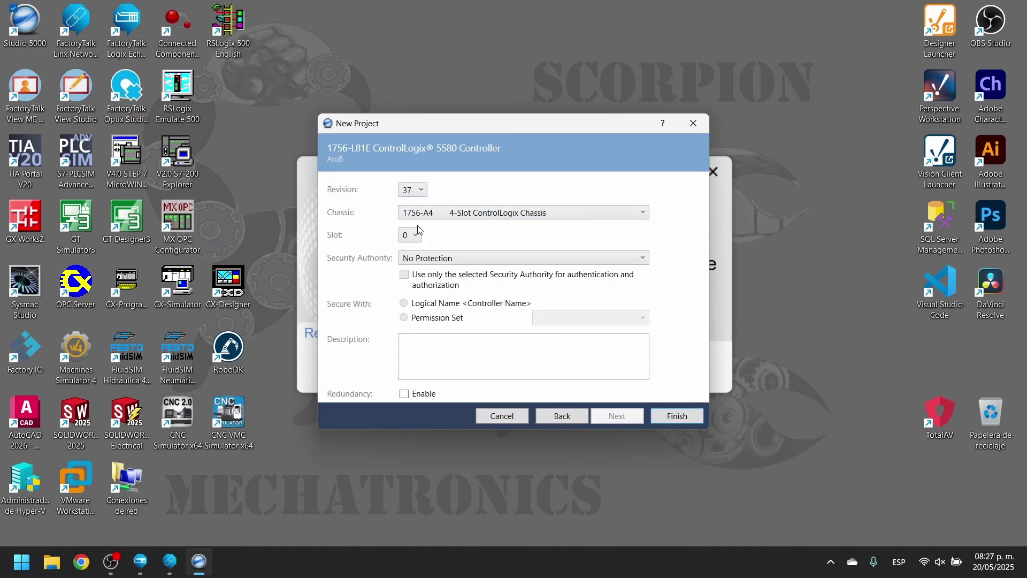
left_click(685, 416)
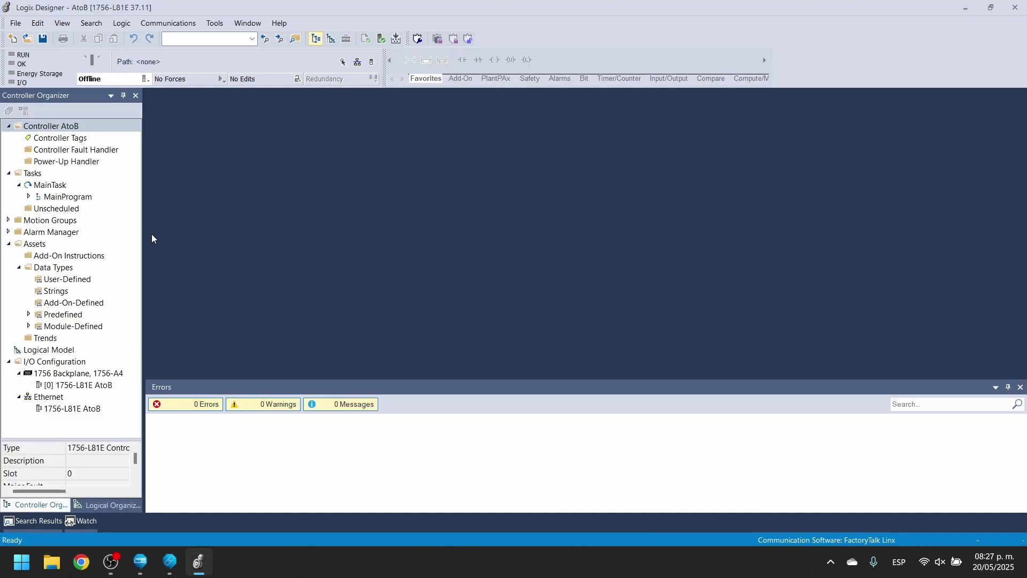
Open MainProgram's MainRoutine, and create a controller tag named BOOL_IN_0 with data type BOOL.
left_click(29, 197)
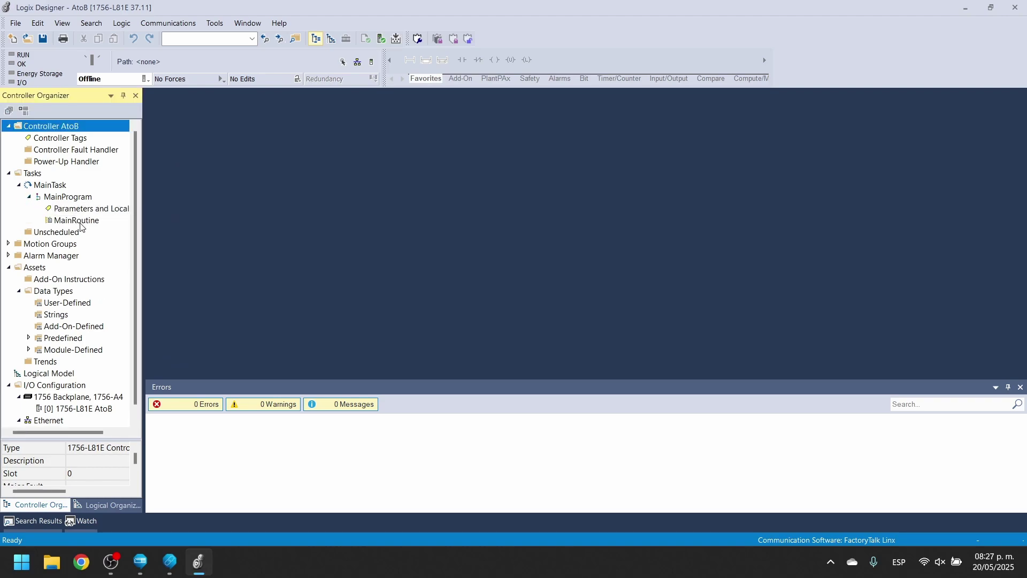
double_click(80, 222)
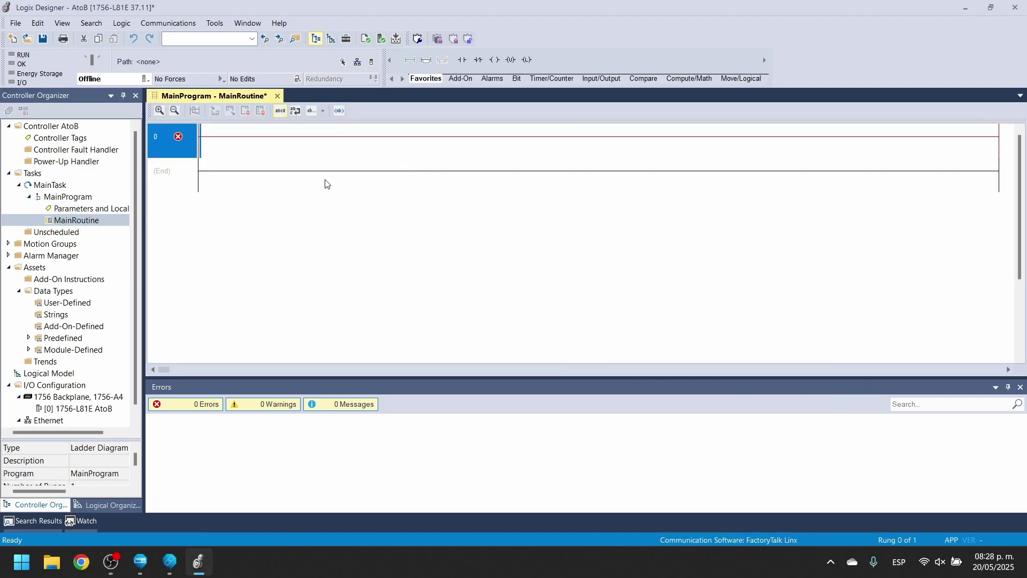
double_click(60, 138)
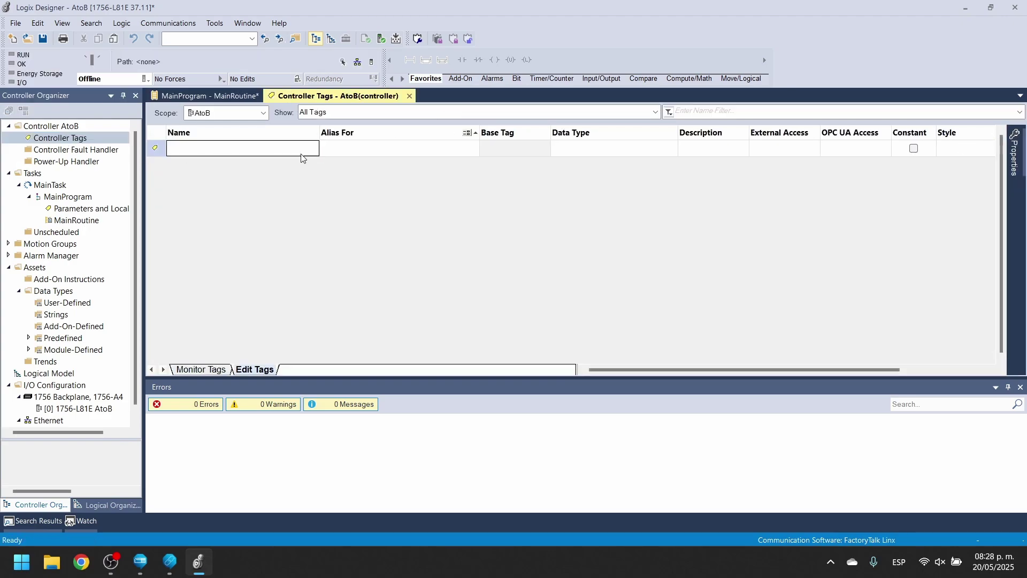
type("BOOL_IN_0")
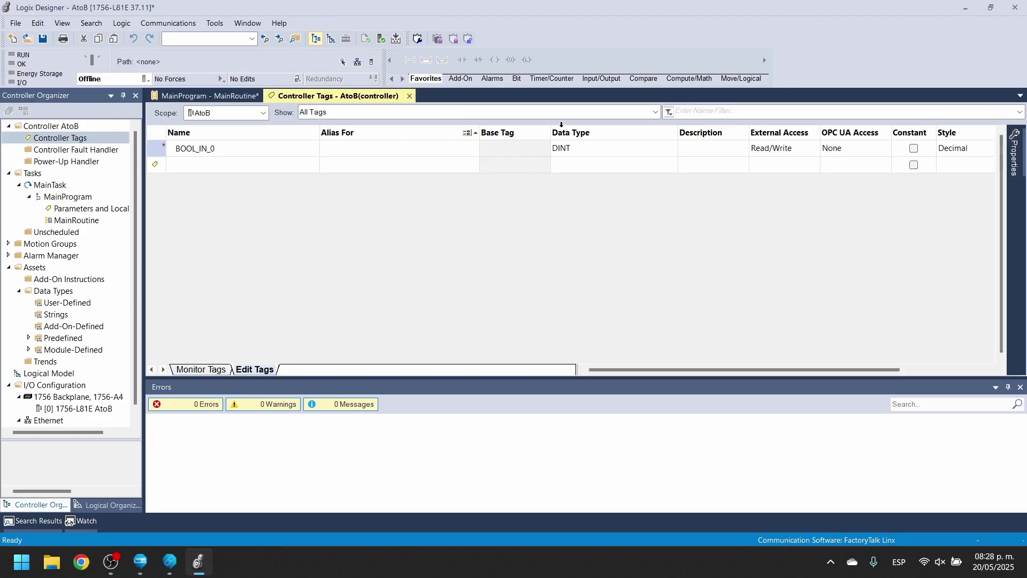
left_click(584, 152)
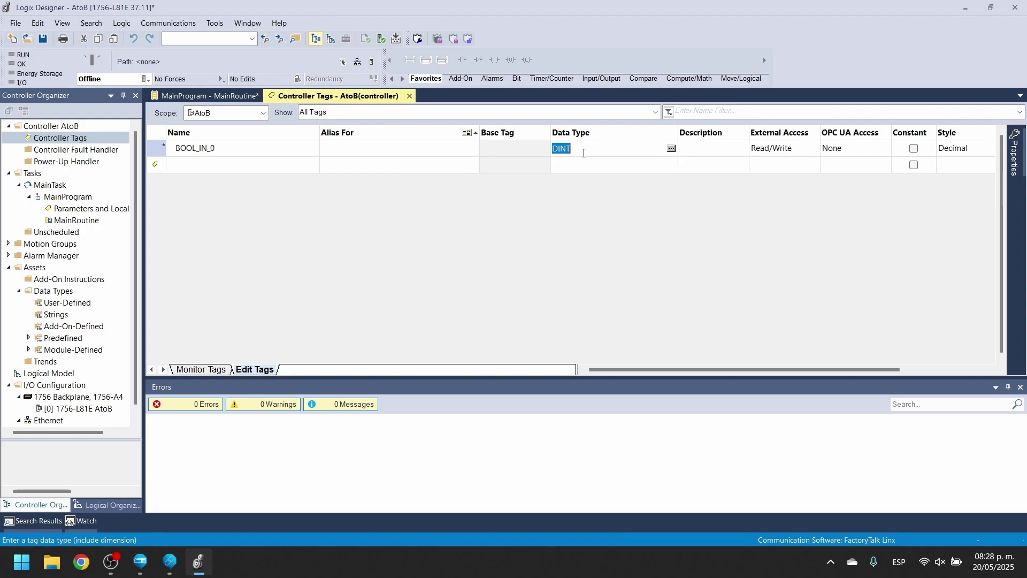
type("BOOL")
key("Return")
Create a controller tag named BOOL_OUT_0 with data type BOOL, and return to MainRoutine.
left_click(223, 165)
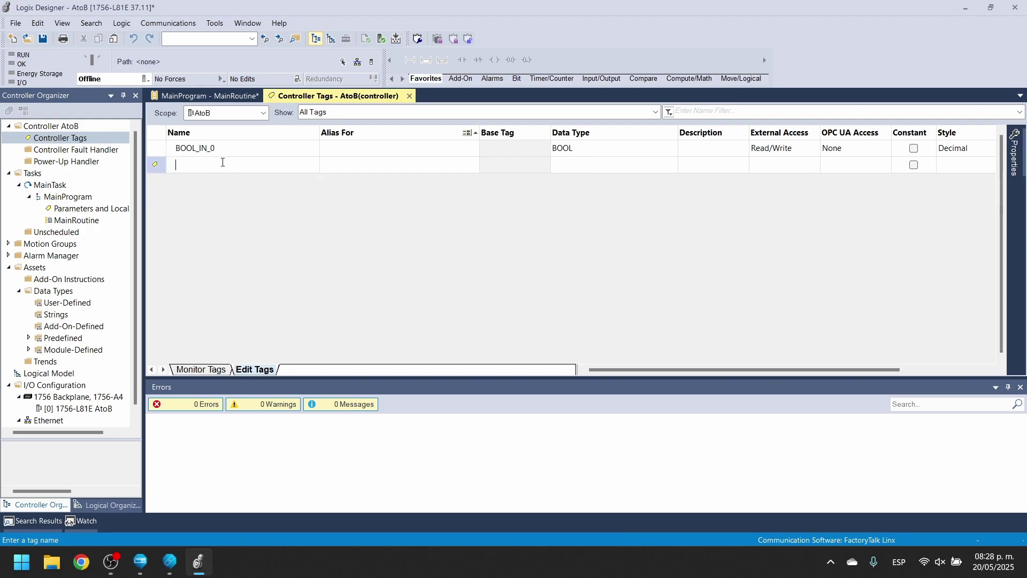
type("BOOL_")
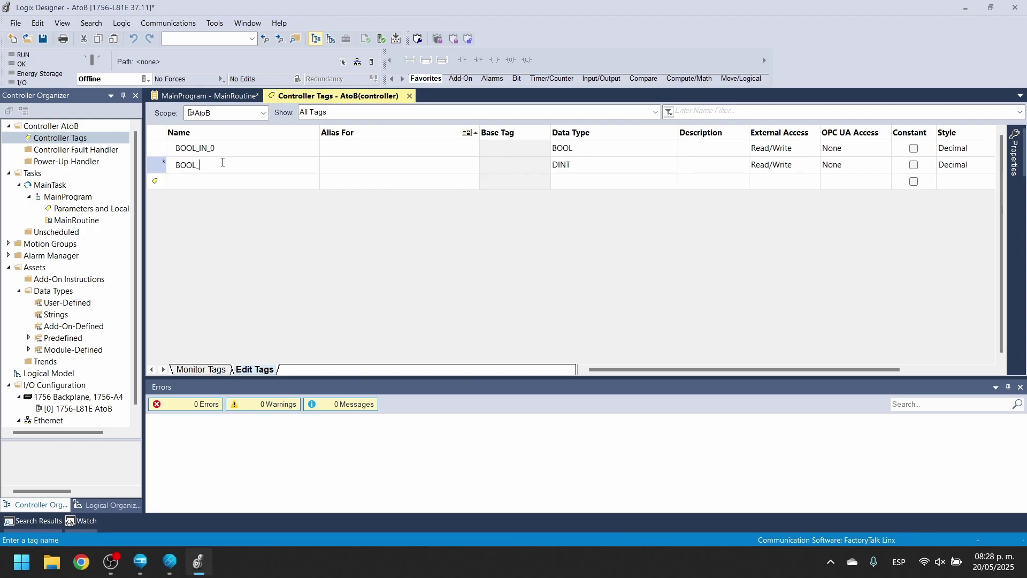
type("OUT_0")
left_click(570, 169)
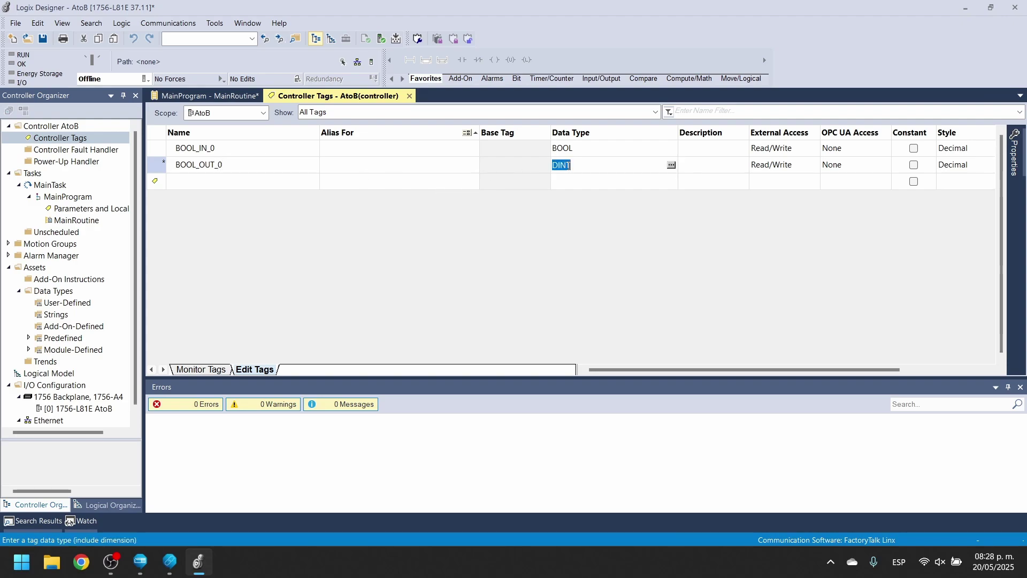
type("BOOL")
key("Return")
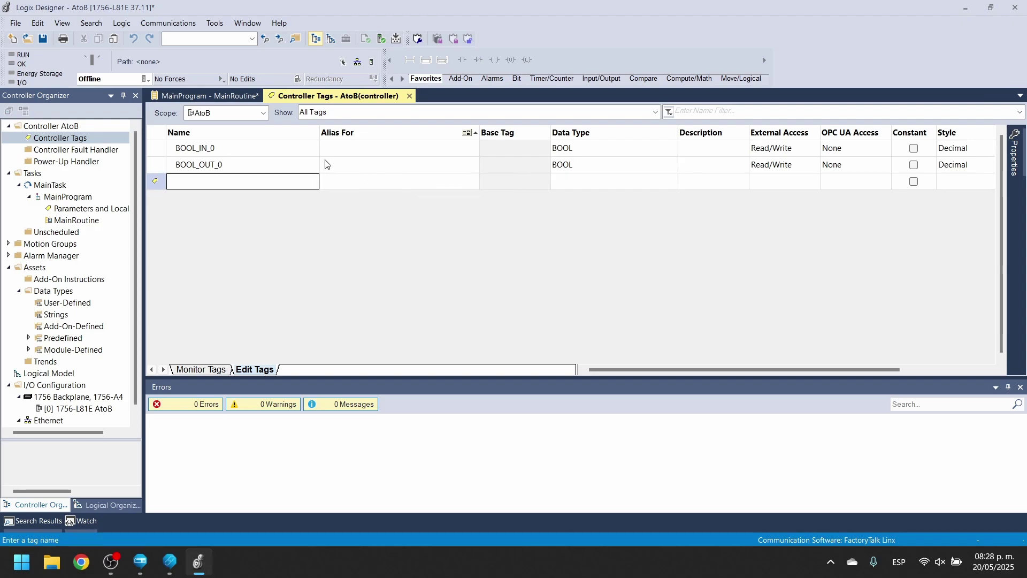
left_click(175, 97)
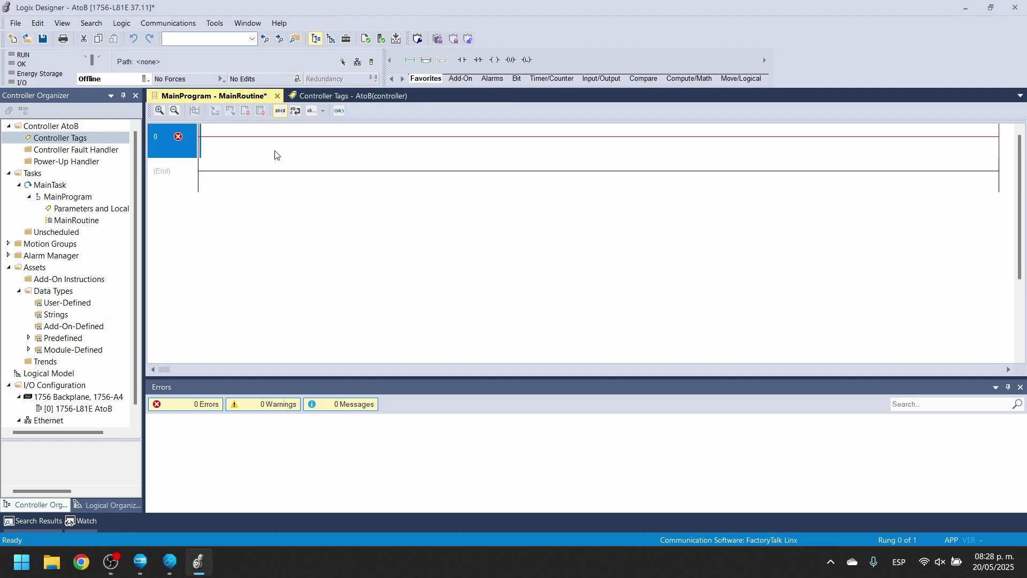
Minimize Logix Designer, launch Factory IO and open the included scene "1 - From A to B".
left_click(966, 8)
left_click(39, 348)
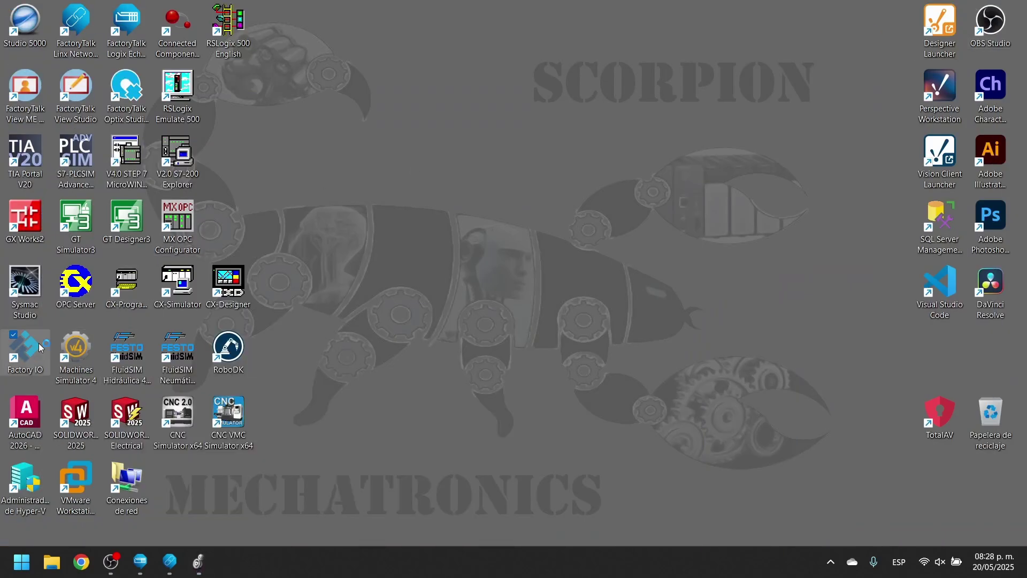
double_click(39, 348)
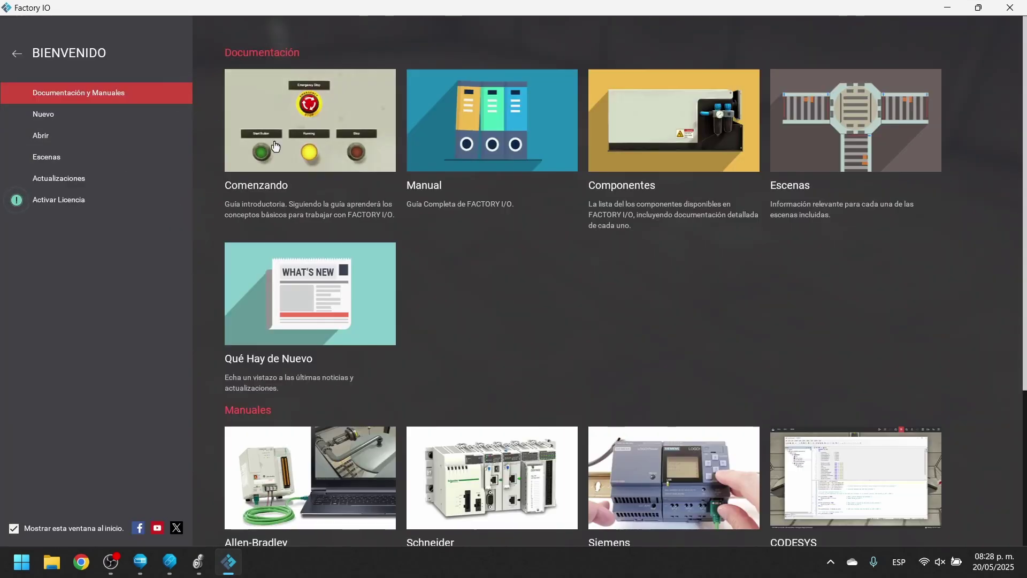
left_click(82, 155)
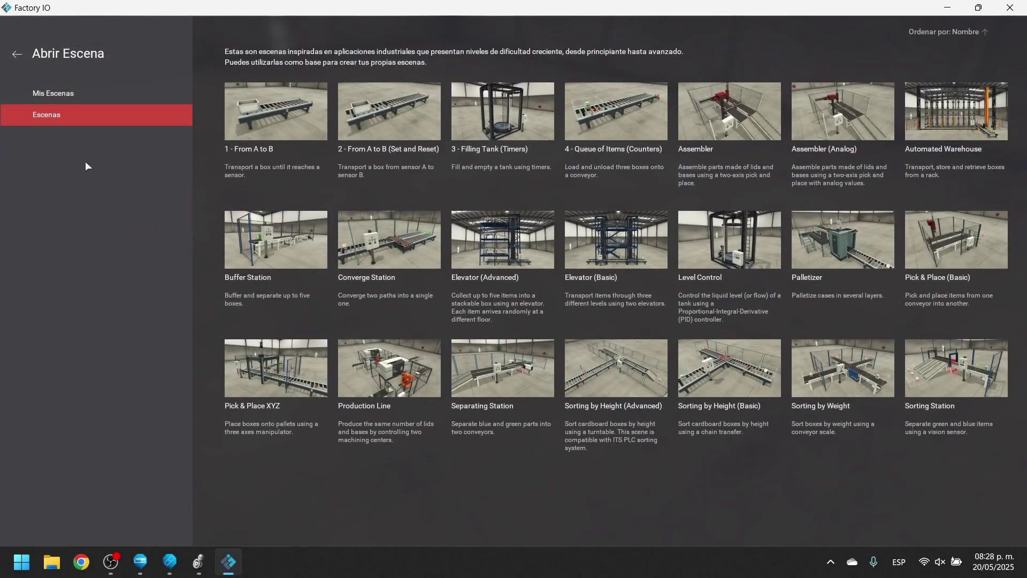
left_click(288, 124)
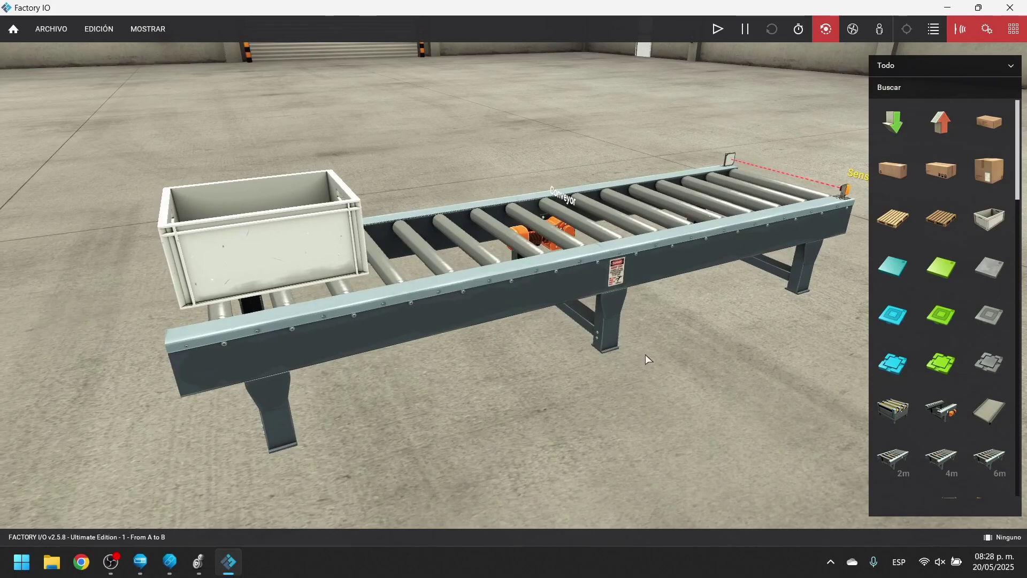
Pin the Sensor tag at the far end of the conveyor to the scene's tag display.
left_click_drag(645, 354, 445, 306)
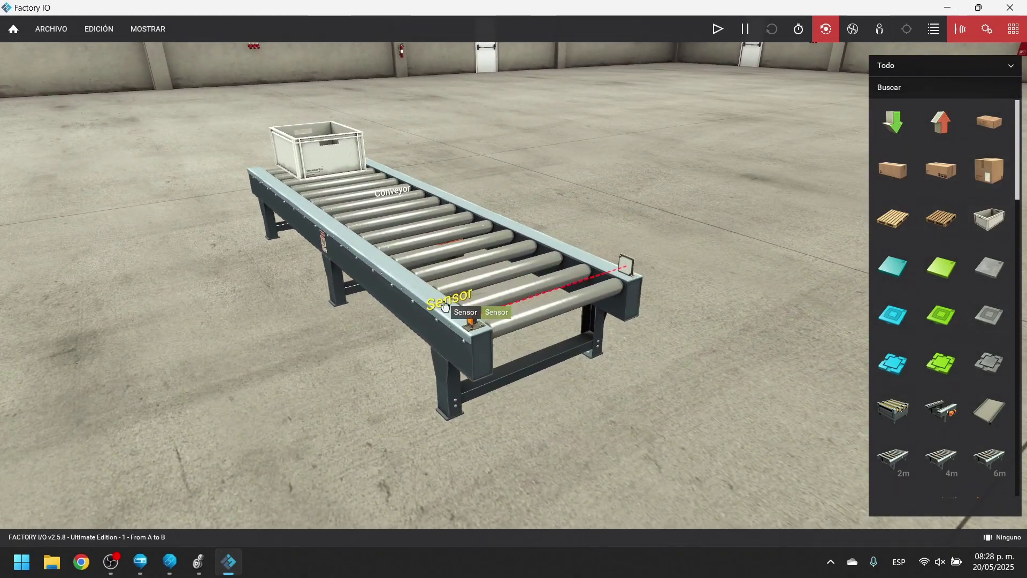
left_click(445, 306)
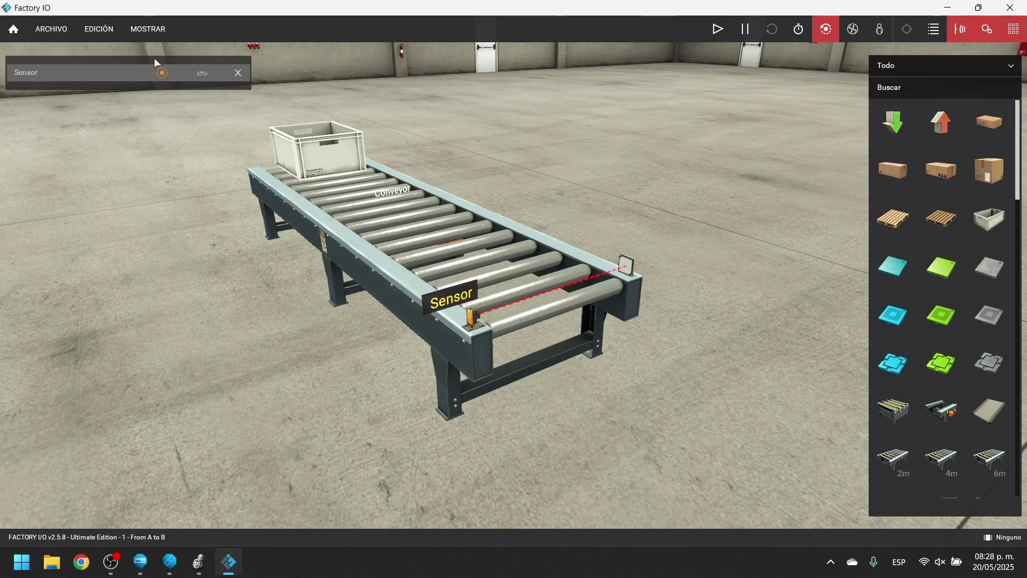
Pin the Conveyor tag to the scene's tag display.
left_click(400, 190)
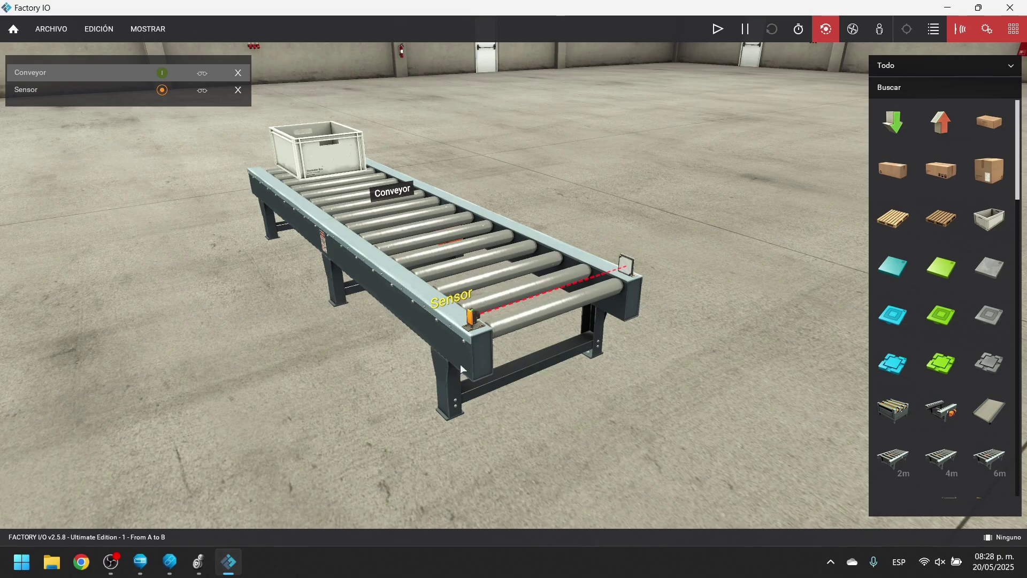
Switch to Logix Designer and add an Examine On contact at the start of rung 0, assigned to BOOL_IN_0.
left_click(199, 561)
left_click_drag(461, 60, 225, 140)
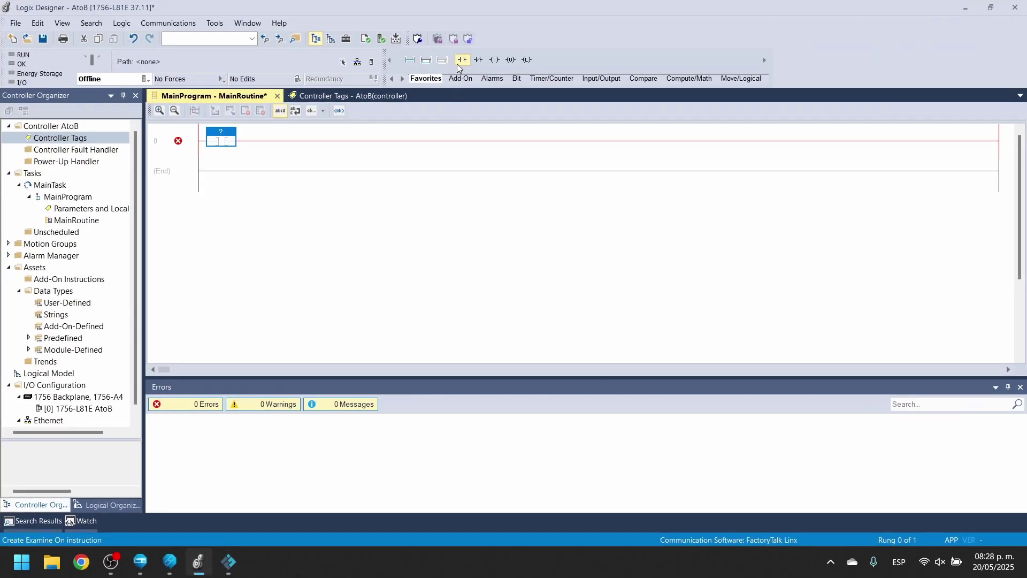
double_click(222, 135)
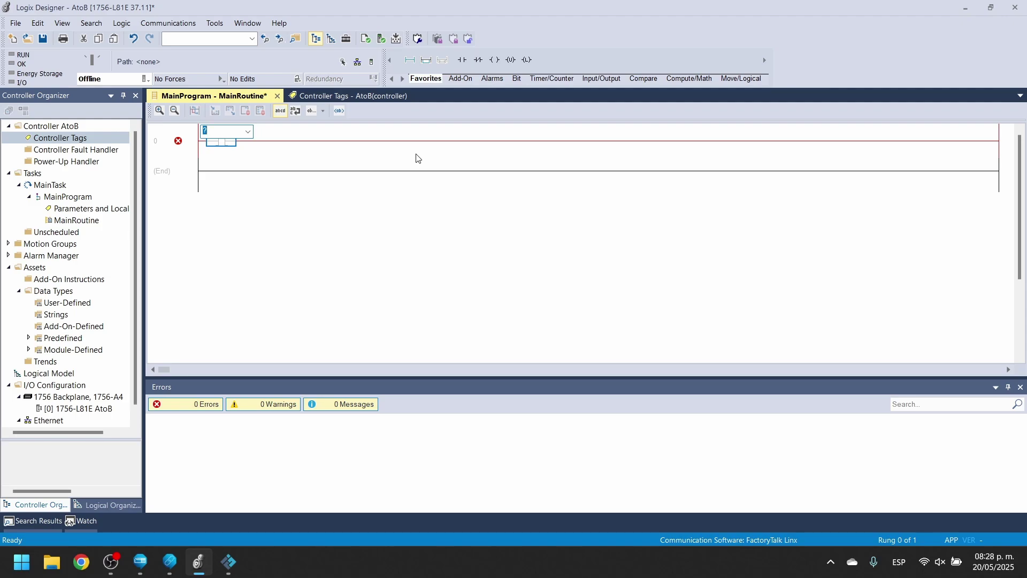
type("BOOL_IN_0")
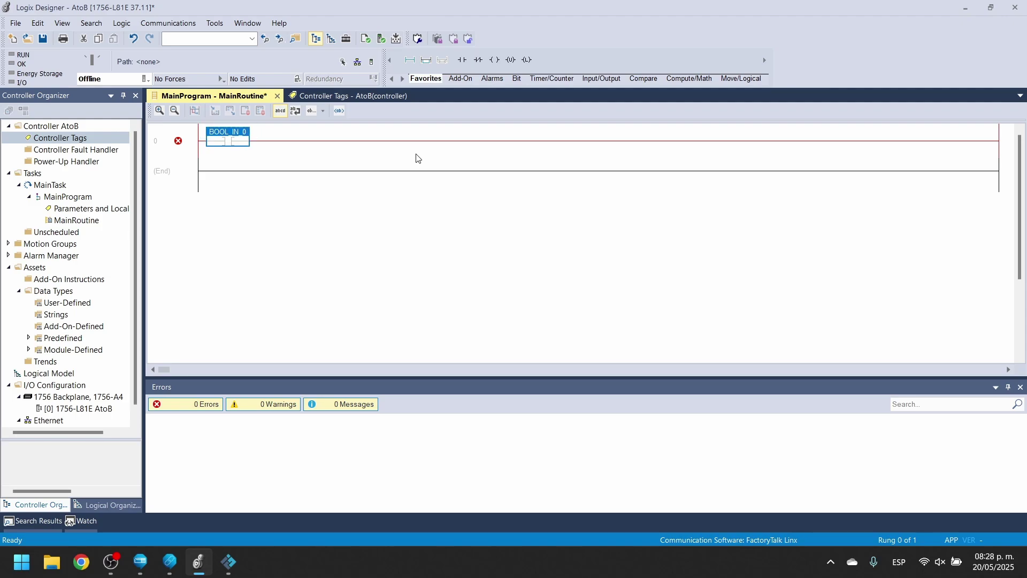
Add an output coil at the end of rung 0 and assign it to BOOL_OUT_0.
left_click(495, 60)
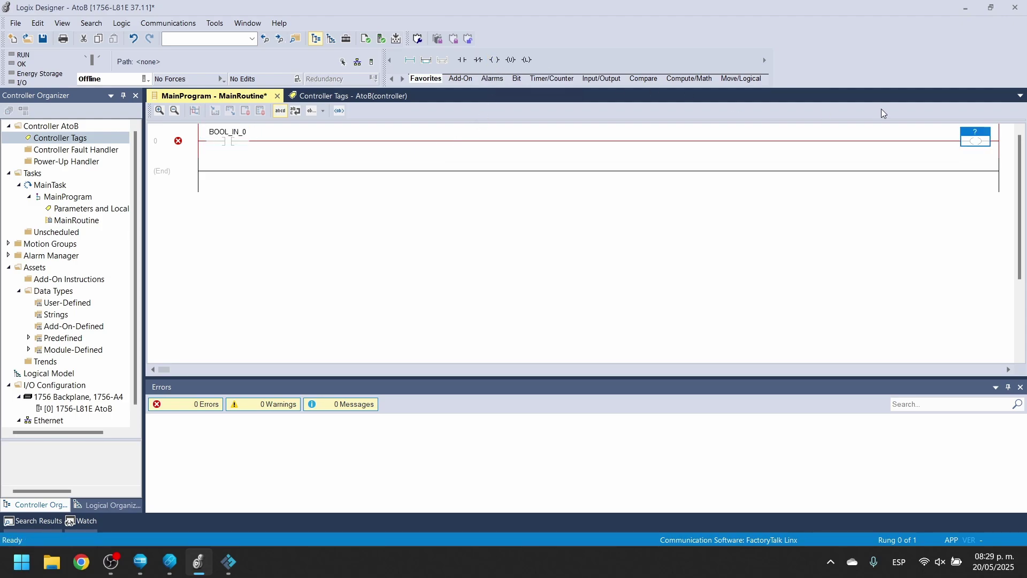
double_click(973, 131)
type("BOO")
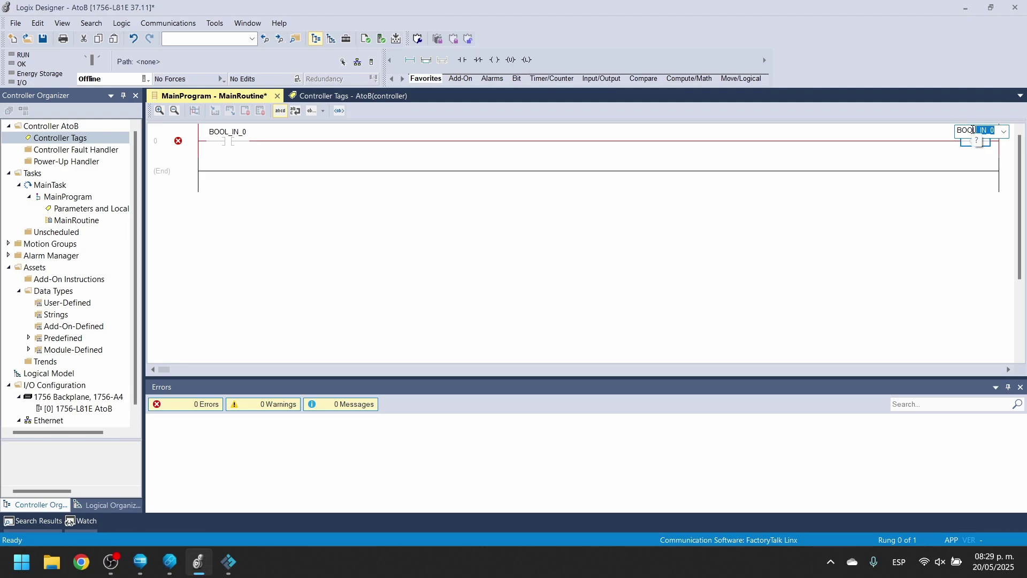
type("L_OUT_0")
key("Return")
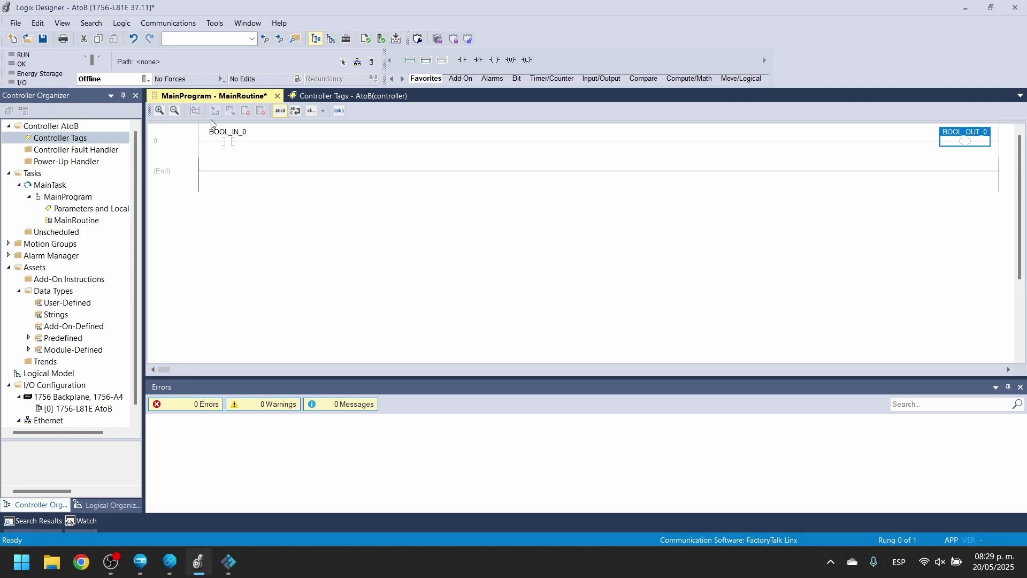
Download the project to the Emulate 5580 Controller at 192.168.0.101 on the EmulateEthernet network.
left_click(358, 62)
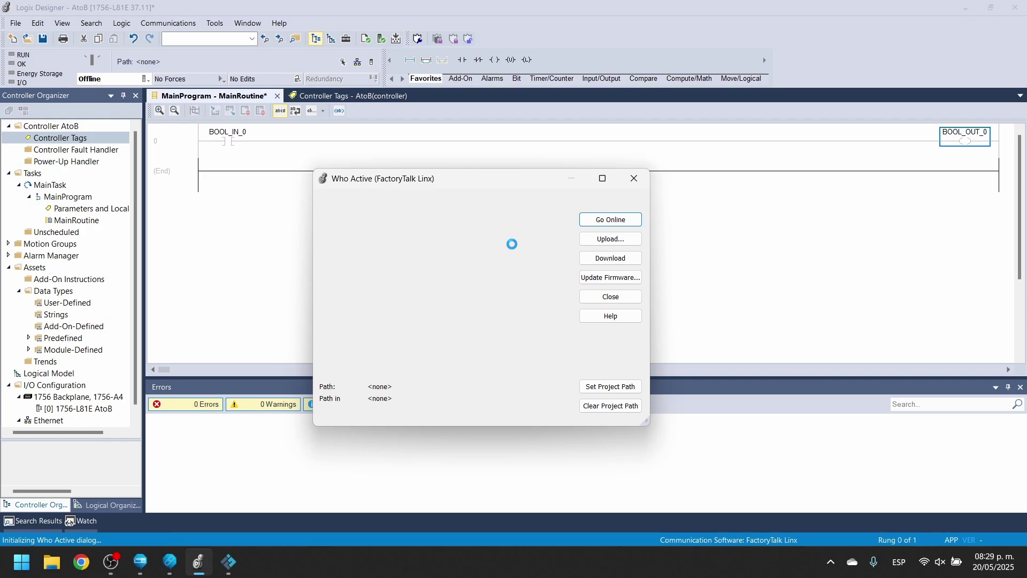
left_click(342, 269)
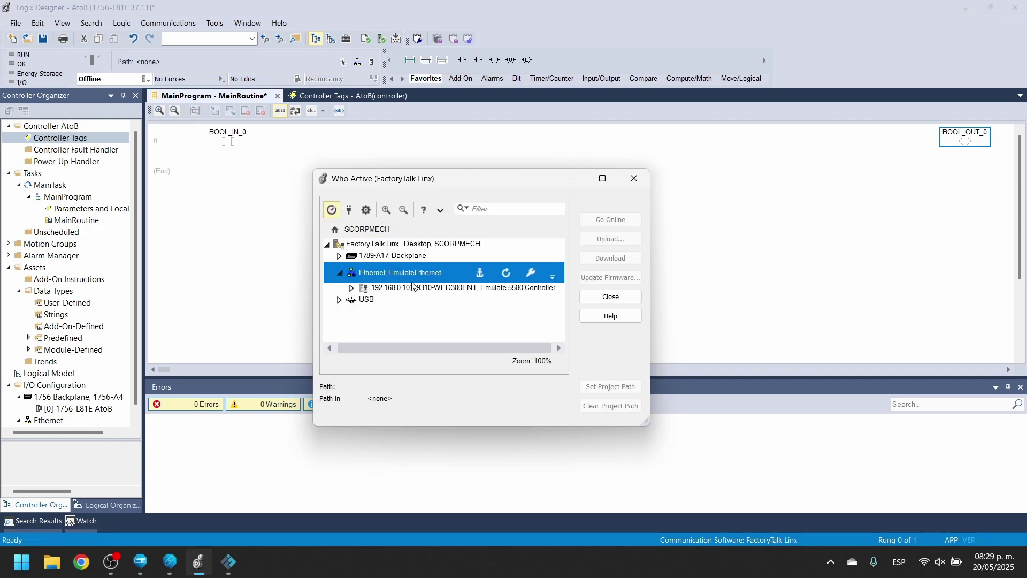
left_click(421, 289)
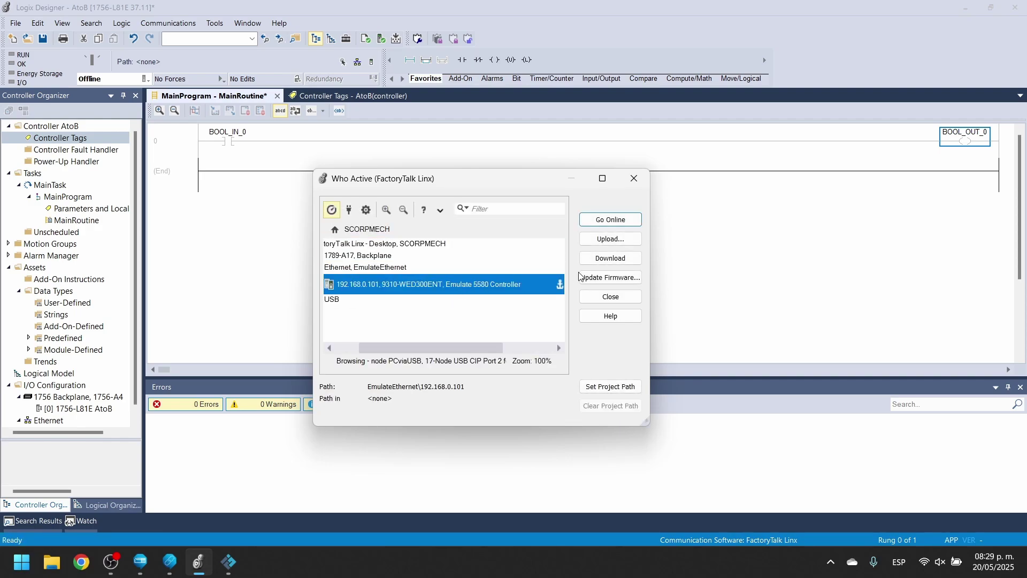
left_click(622, 259)
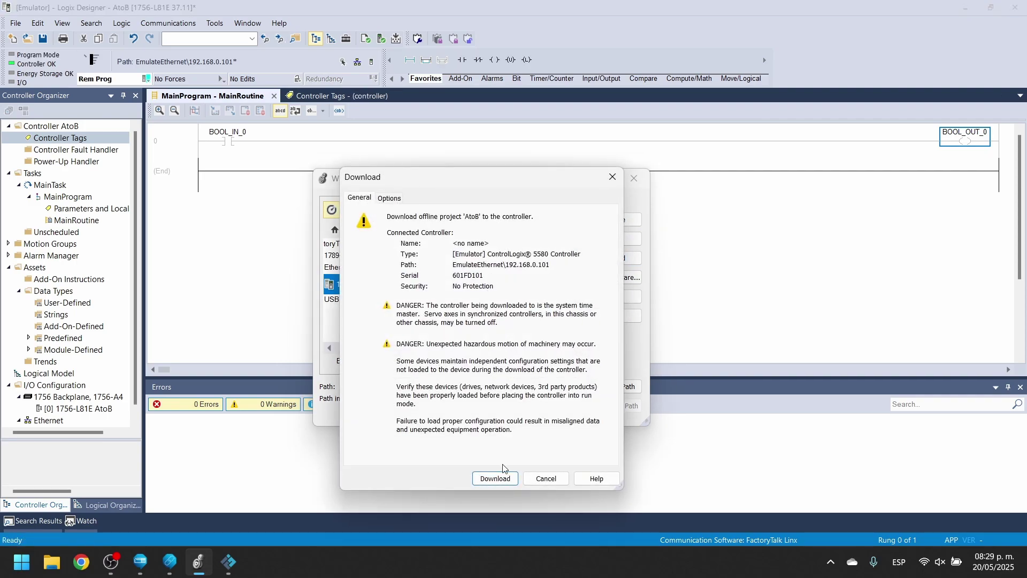
left_click(495, 478)
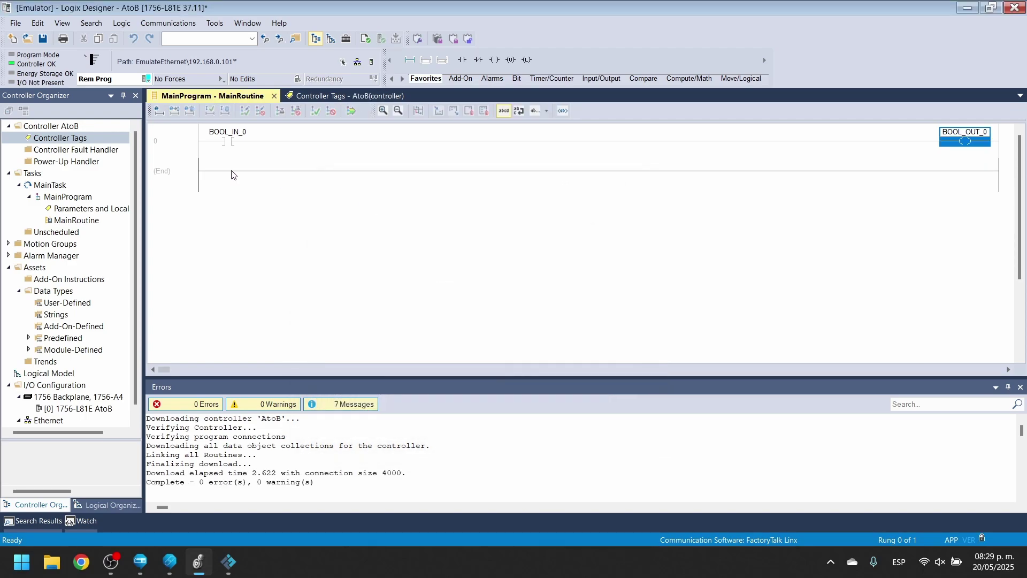
Change the emulated controller to Remote Run mode and confirm the change.
left_click(146, 79)
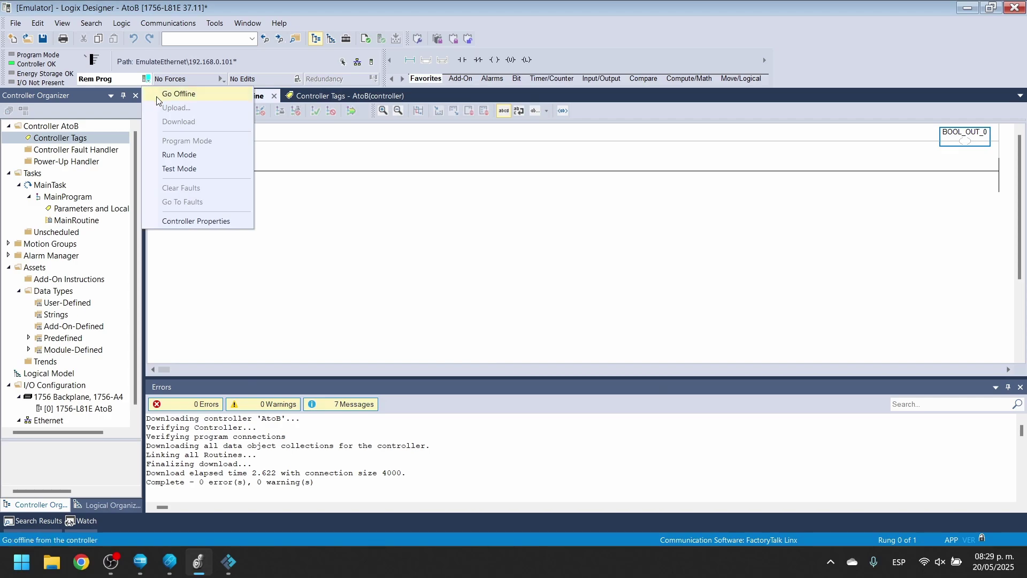
left_click(187, 155)
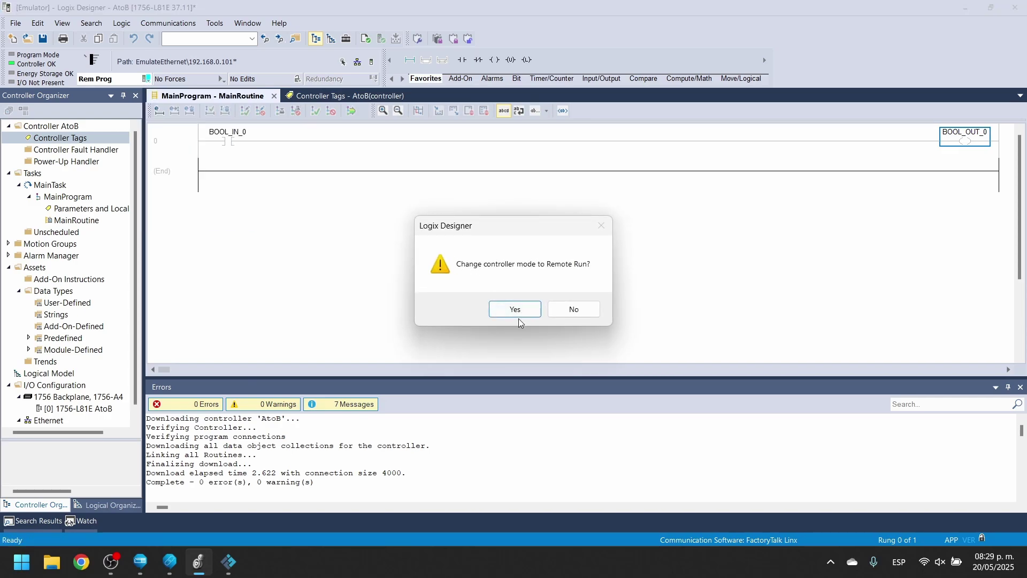
left_click(519, 310)
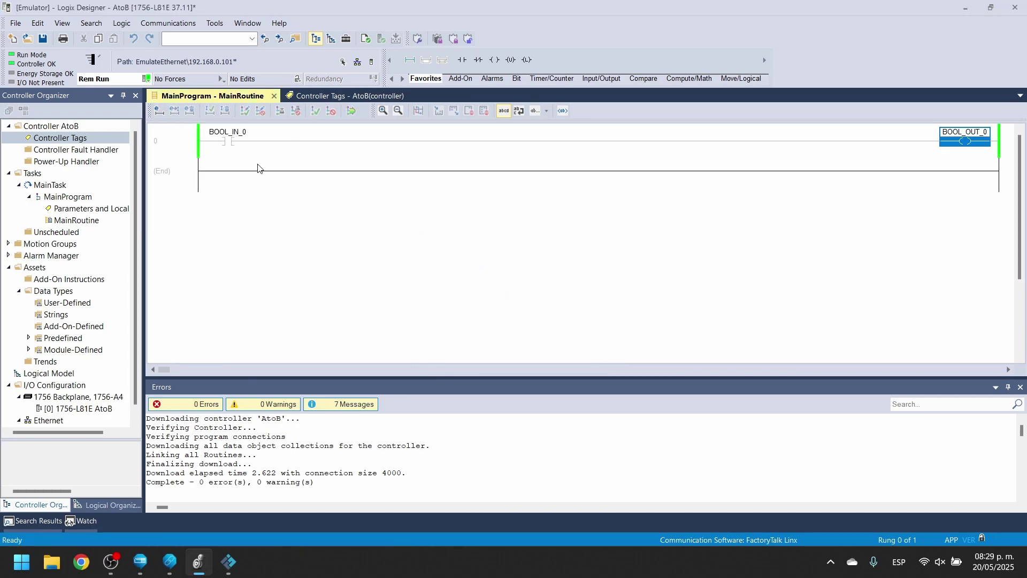
Switch to Factory IO and set the scene's driver to Allen-Bradley Logix5000.
left_click(228, 561)
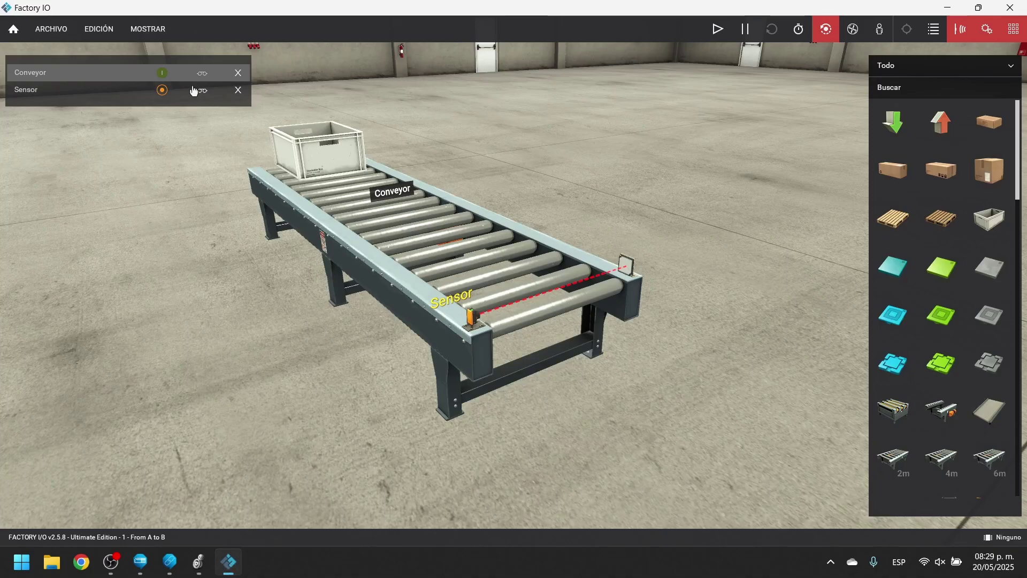
left_click(48, 29)
left_click(82, 133)
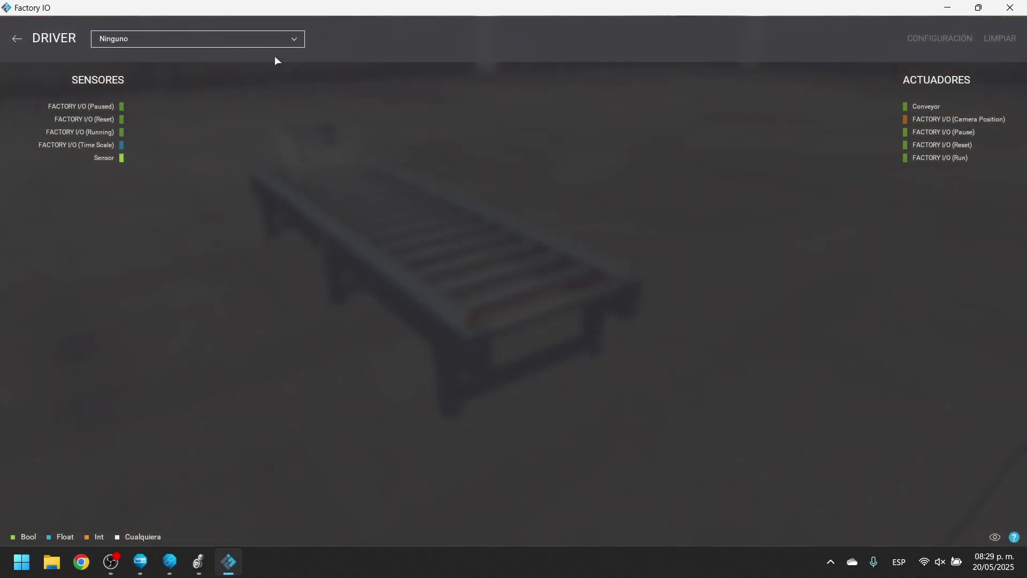
left_click(299, 38)
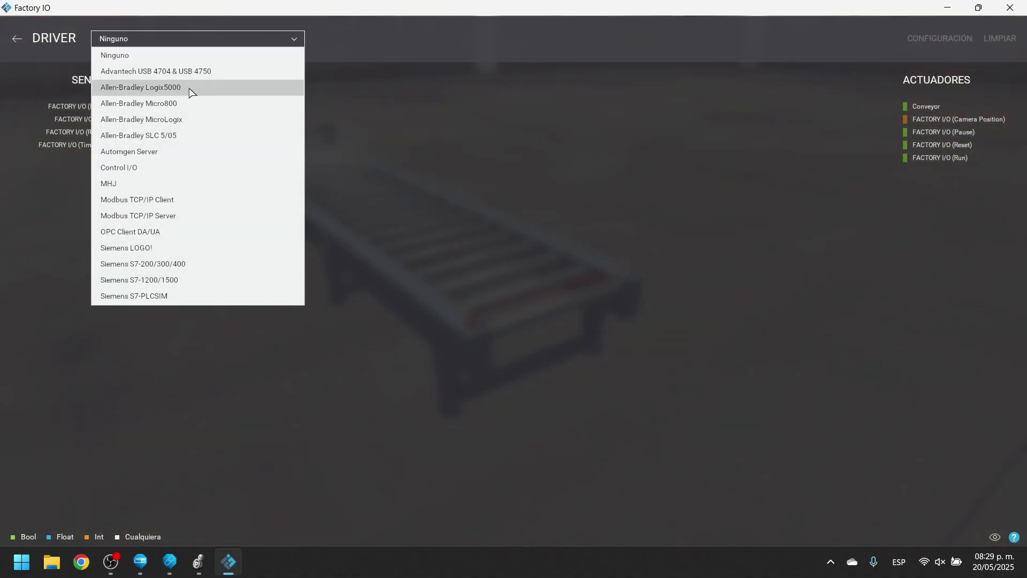
left_click(191, 93)
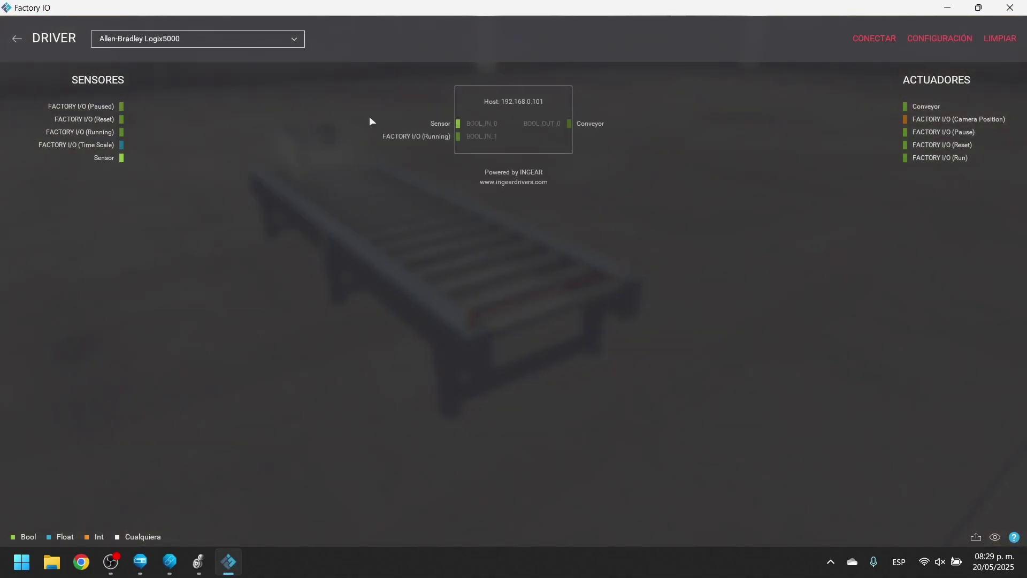
Review the Logix5000 driver's host and I/O terminal configuration, and connect the driver to the controller.
left_click(927, 44)
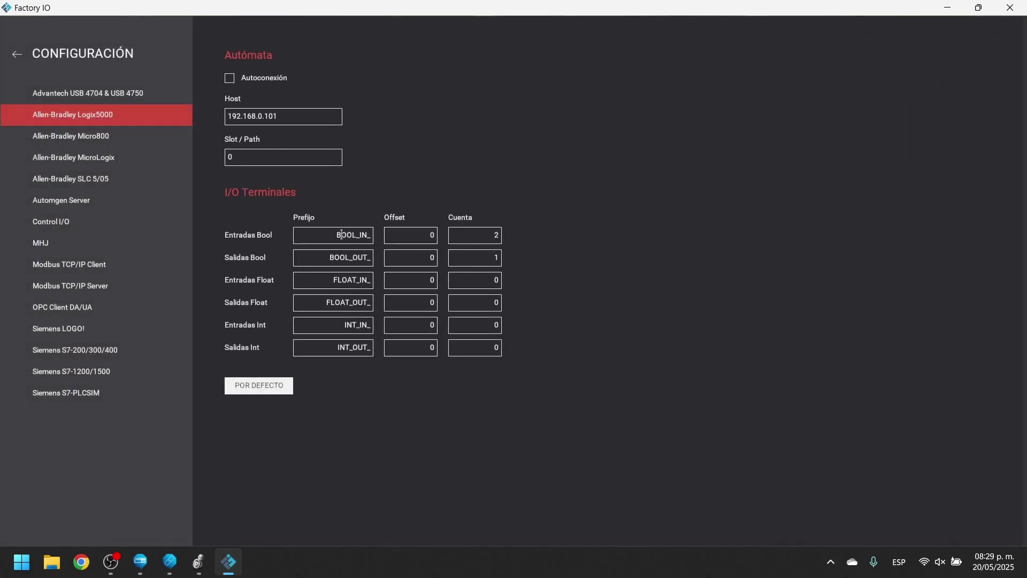
left_click(15, 55)
left_click(873, 40)
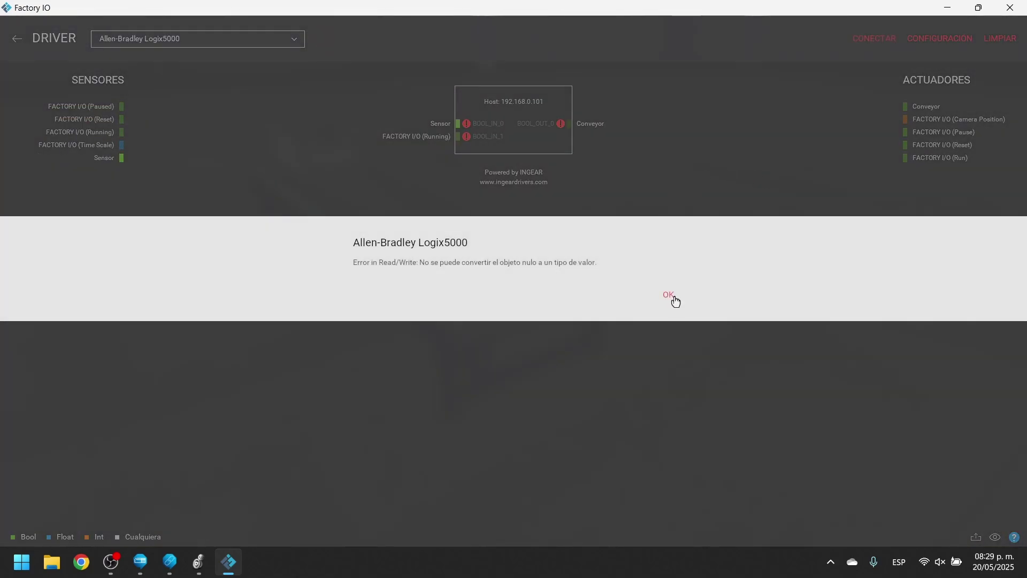
left_click(669, 296)
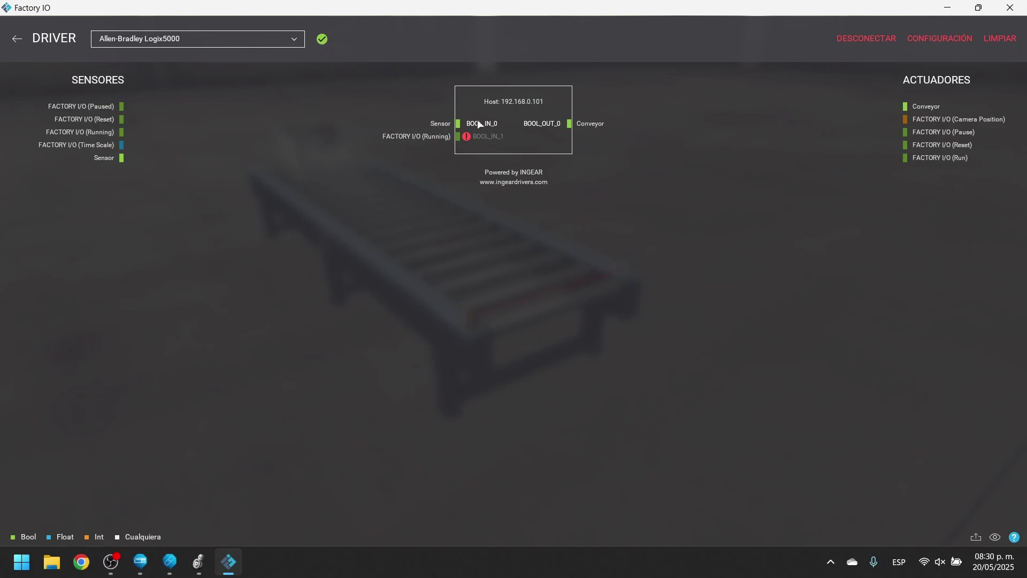
Return to the From A to B scene and start the simulation.
left_click(17, 38)
left_click(717, 32)
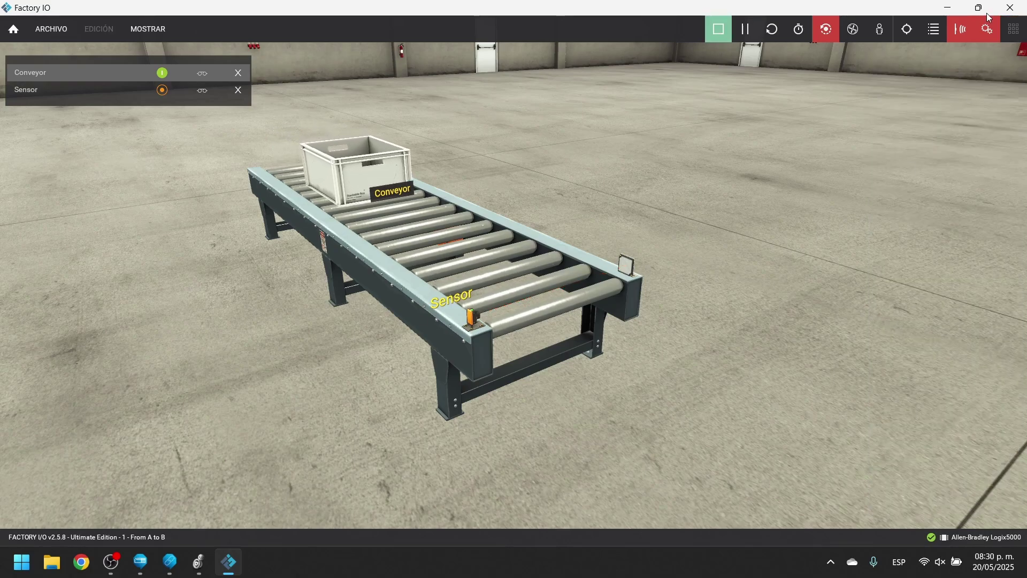
Arrange Factory IO and Logix Designer side by side, and restart the simulation to watch the rung and conveyor together.
mouse_move(982, 11)
left_click(894, 45)
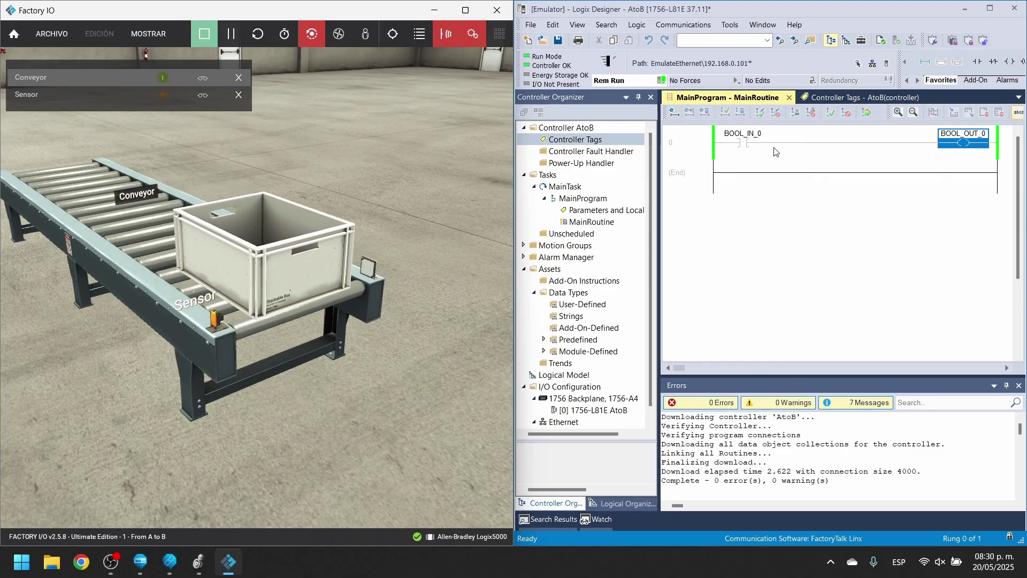
scroll(341, 238, "down", 2)
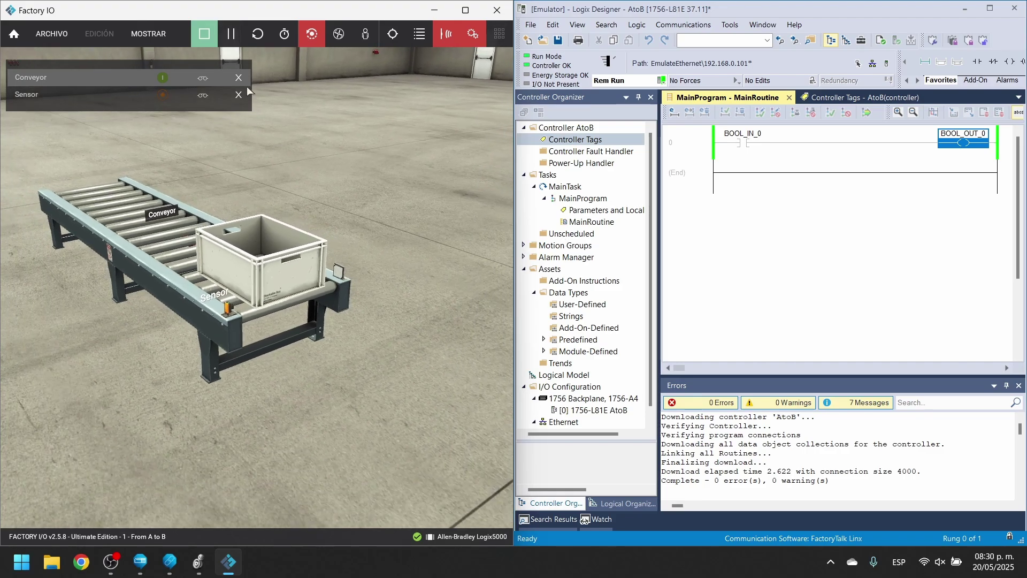
left_click(207, 40)
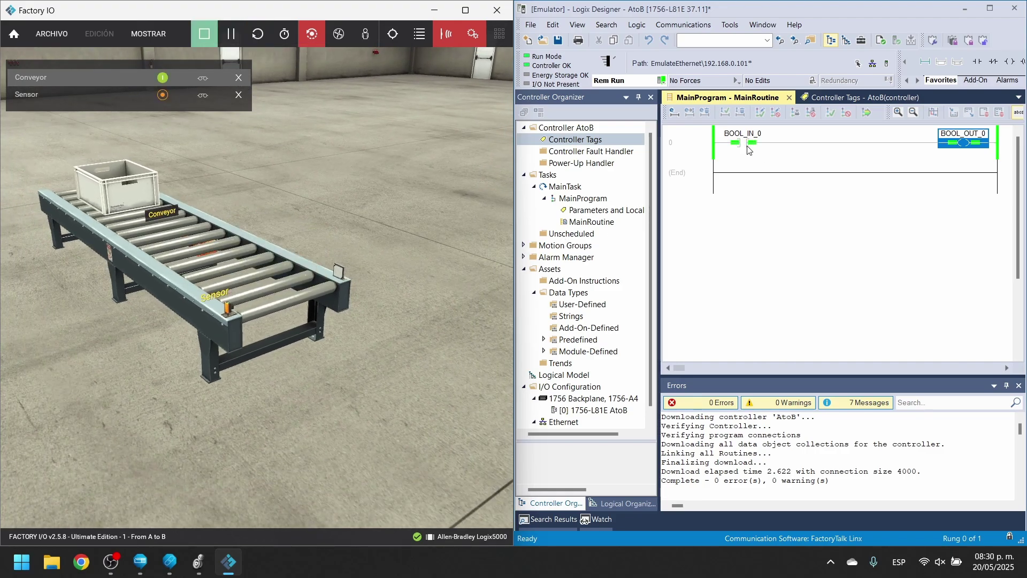